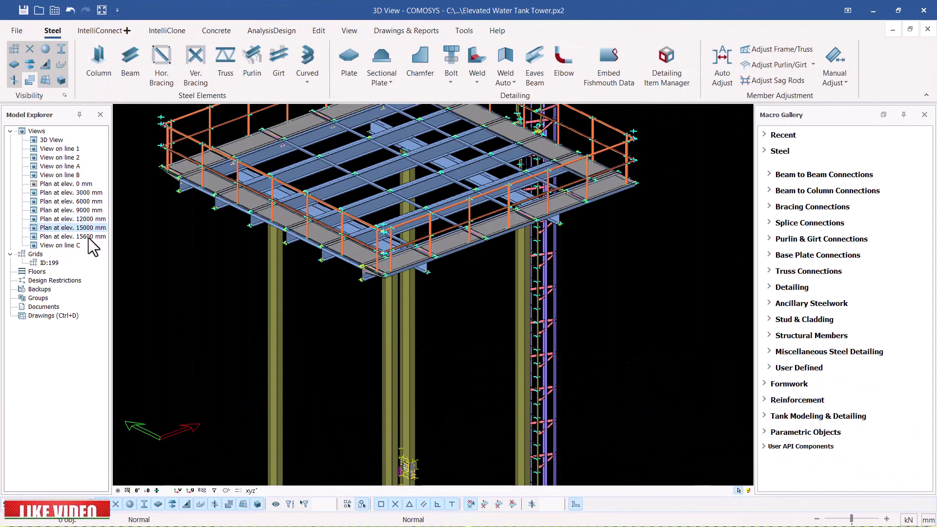
# Step: Open the 'Plan at elev. 3000 mm' view and zoom in on column A/2
pyautogui.click(89, 237)
pyautogui.click(91, 193)
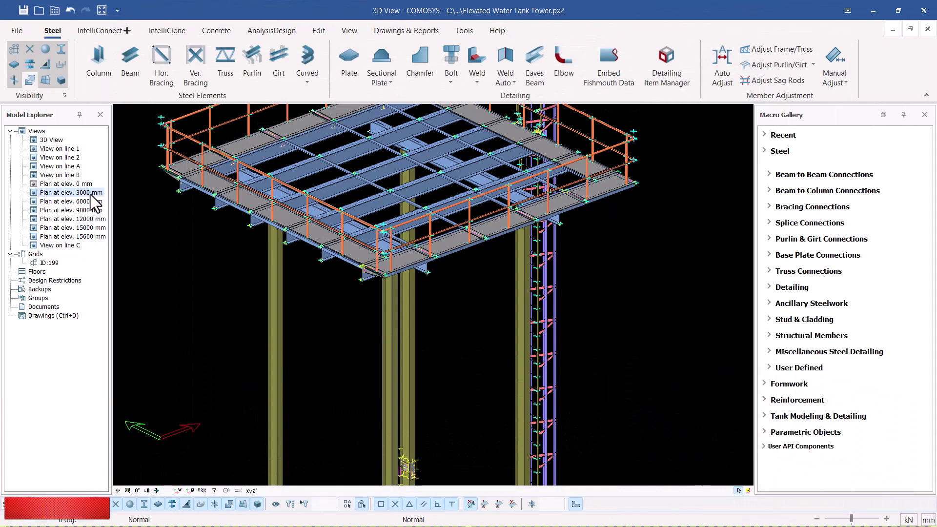
pyautogui.click(74, 149)
pyautogui.click(72, 157)
pyautogui.click(71, 166)
pyautogui.click(69, 174)
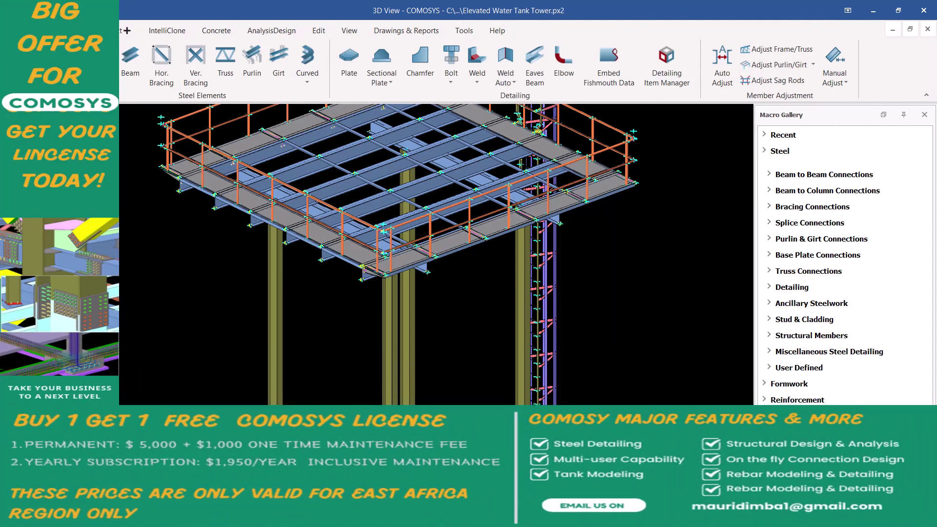
pyautogui.press('Return')
pyautogui.scroll(-5, 399, 235)
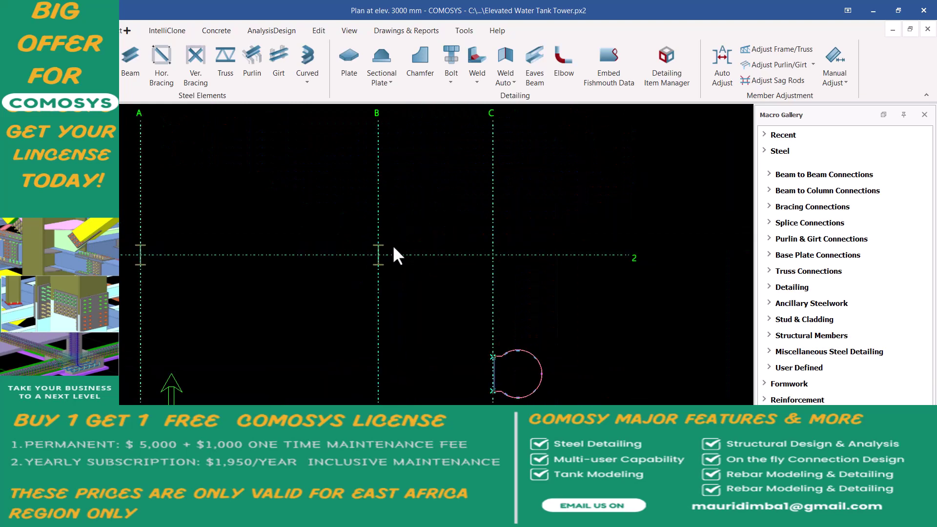
pyautogui.scroll(6, 293, 237)
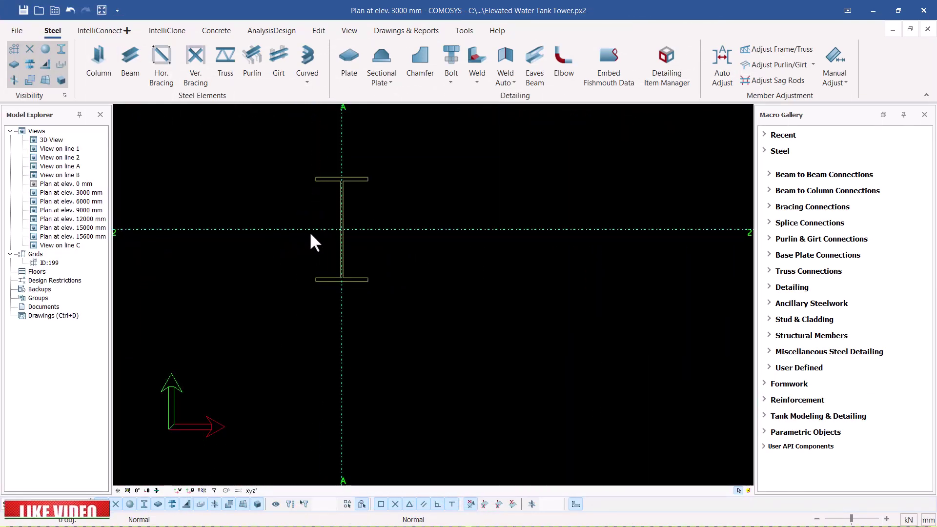
# Step: Draw a 3500 mm RSA50*50*6 beam along grid 2 from A/2 to B/2, then select it
pyautogui.click(131, 64)
pyautogui.scroll(4, 346, 232)
pyautogui.click(324, 219)
pyautogui.press('Escape')
pyautogui.click(340, 221)
pyautogui.scroll(-4, 418, 239)
pyautogui.scroll(6, 581, 219)
pyautogui.click(660, 214)
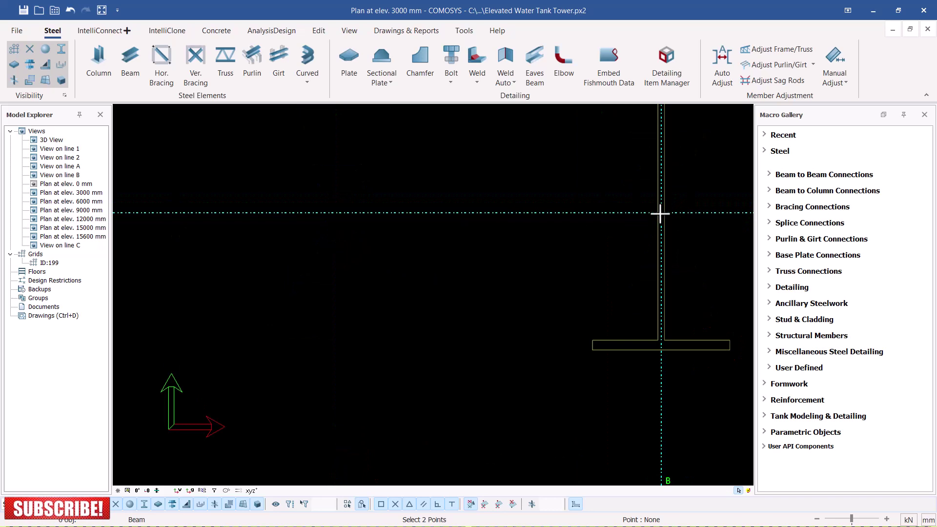
pyautogui.rightClick(534, 152)
pyautogui.click(546, 159)
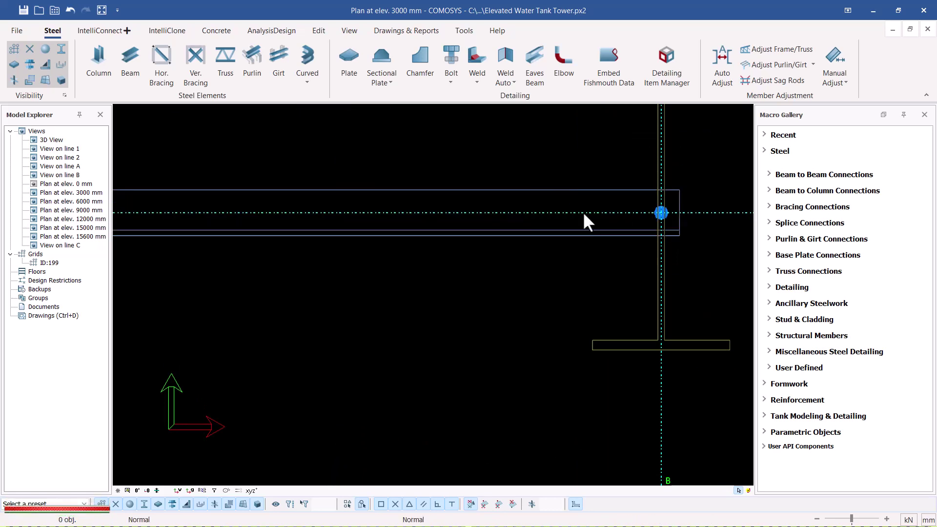
pyautogui.click(595, 235)
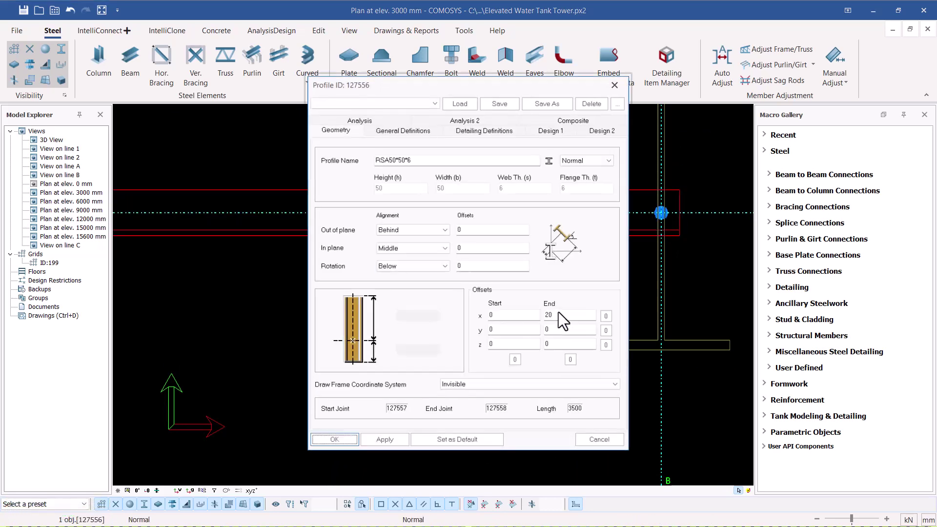
# Step: Change the line 2 member's profile to RSA70*70*6 and save it as the default profile
pyautogui.click(549, 160)
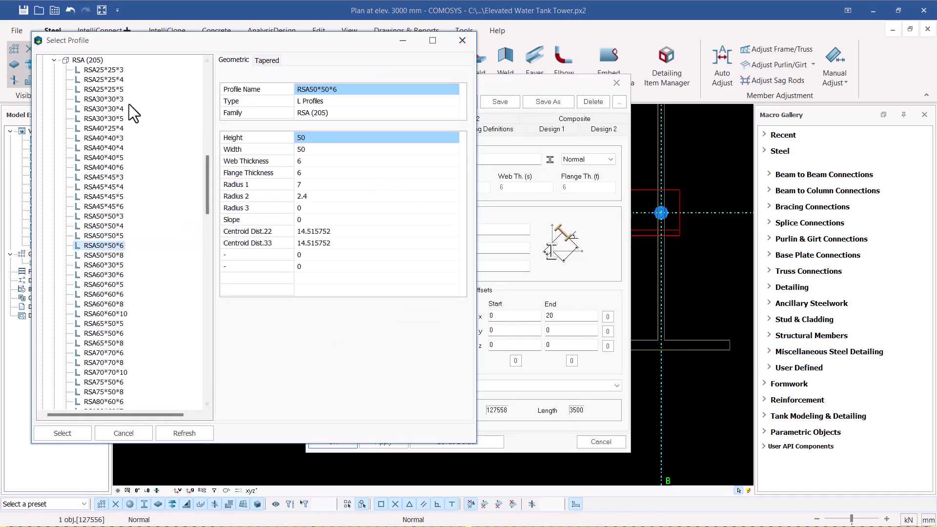
pyautogui.scroll(2, 133, 194)
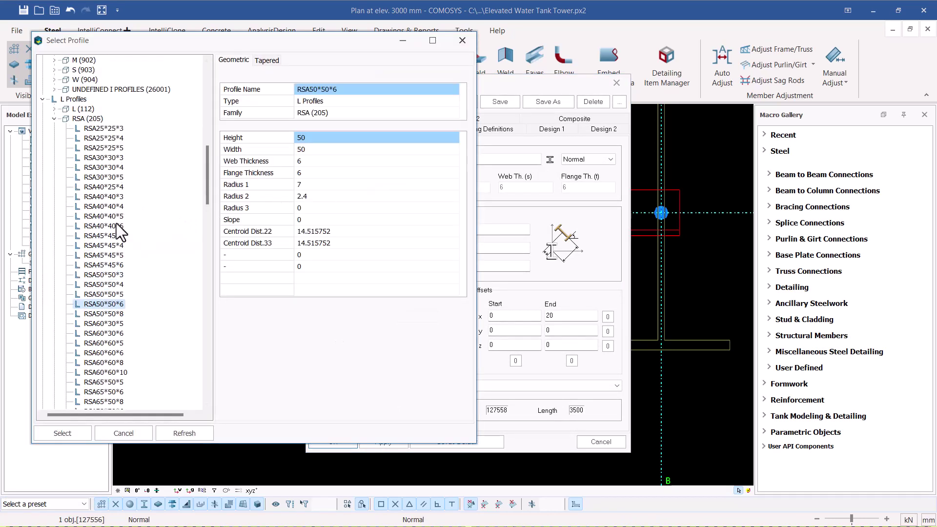
pyautogui.scroll(-5, 112, 235)
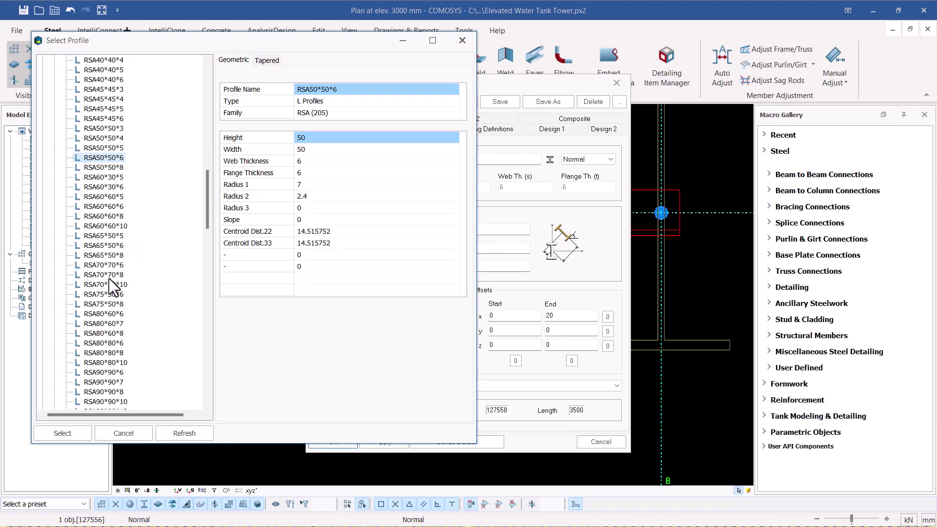
pyautogui.click(103, 266)
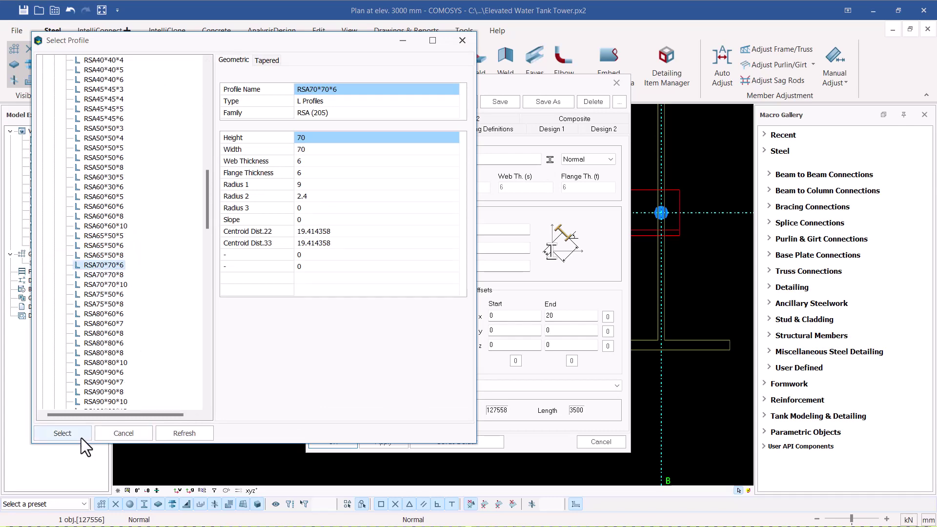
pyautogui.click(66, 434)
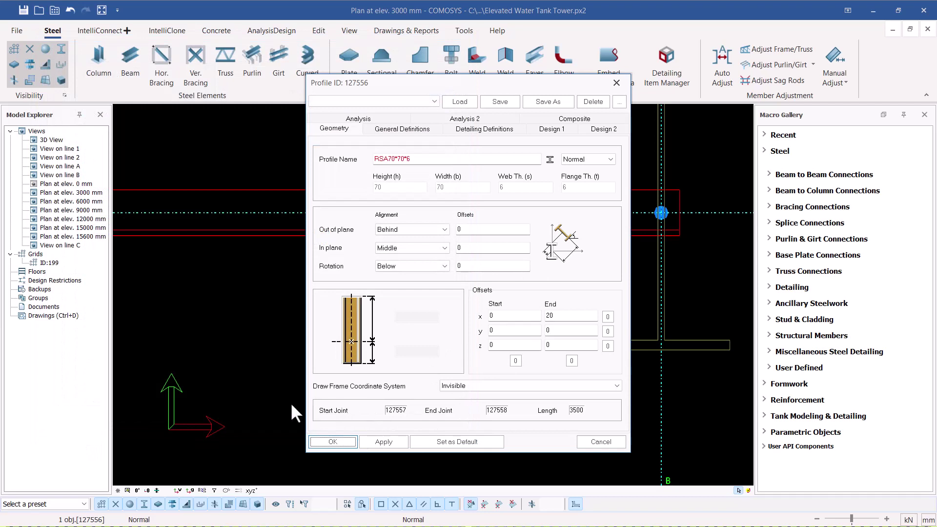
pyautogui.click(448, 442)
pyautogui.click(426, 309)
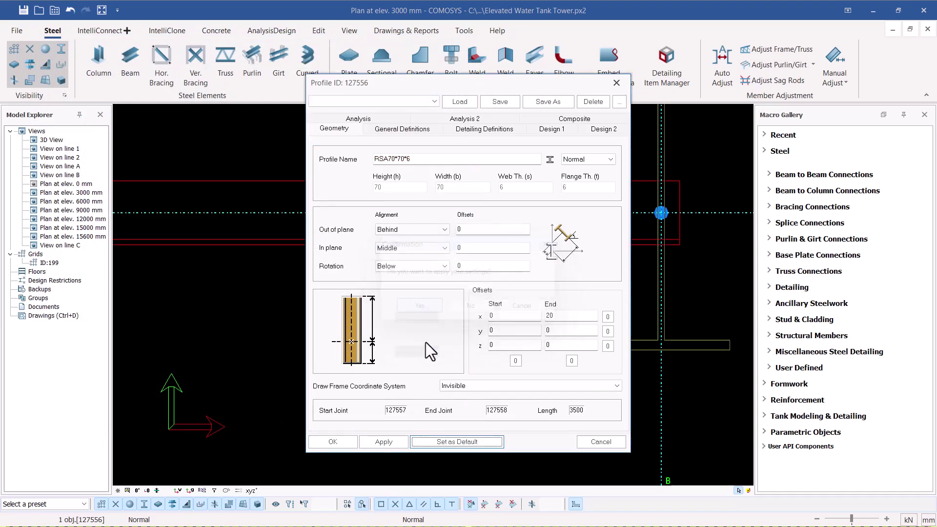
pyautogui.click(341, 441)
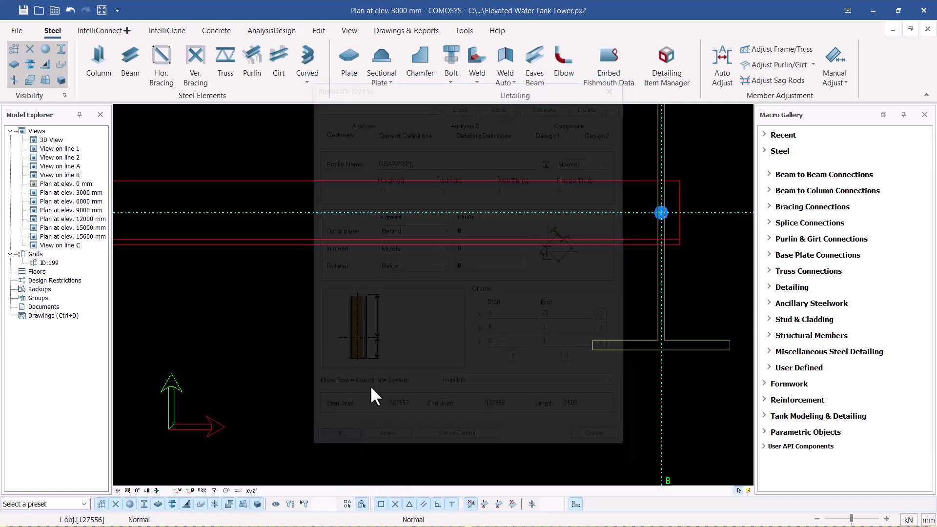
pyautogui.scroll(5, 380, 246)
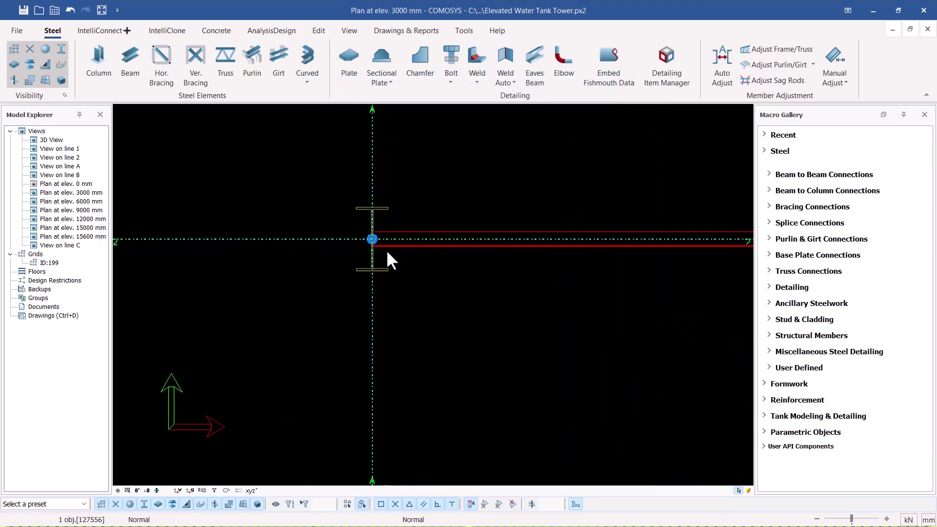
# Step: Start a new beam command, then cancel it without drawing anything
pyautogui.click(130, 61)
pyautogui.scroll(3, 375, 223)
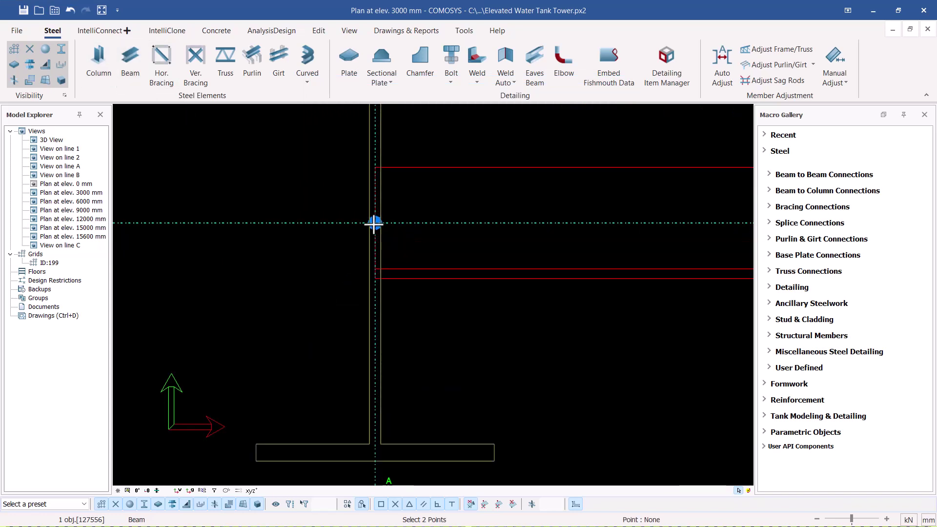
pyautogui.rightClick(284, 177)
pyautogui.click(310, 175)
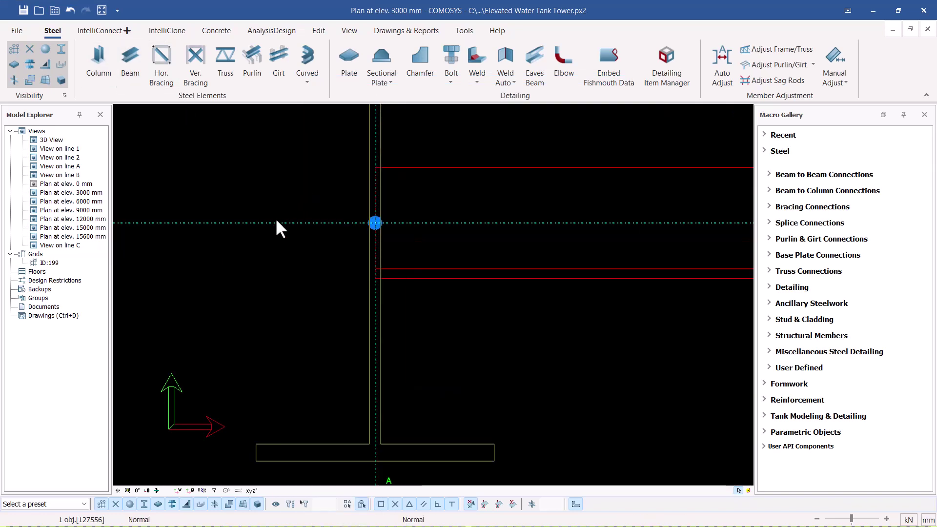
pyautogui.scroll(-5, 244, 252)
pyautogui.scroll(5, 629, 244)
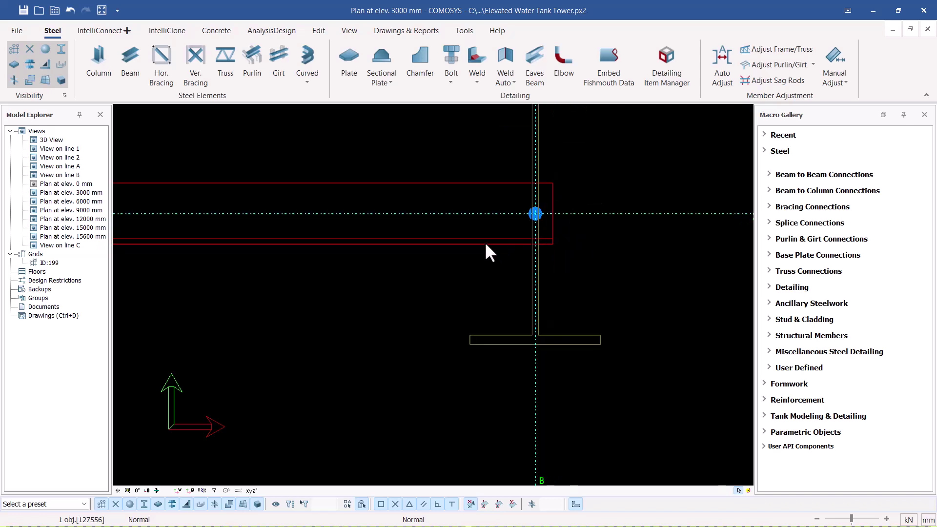
# Step: Change the line 2 beam's end x offset from 20 to 0 and apply it
pyautogui.doubleClick(485, 243)
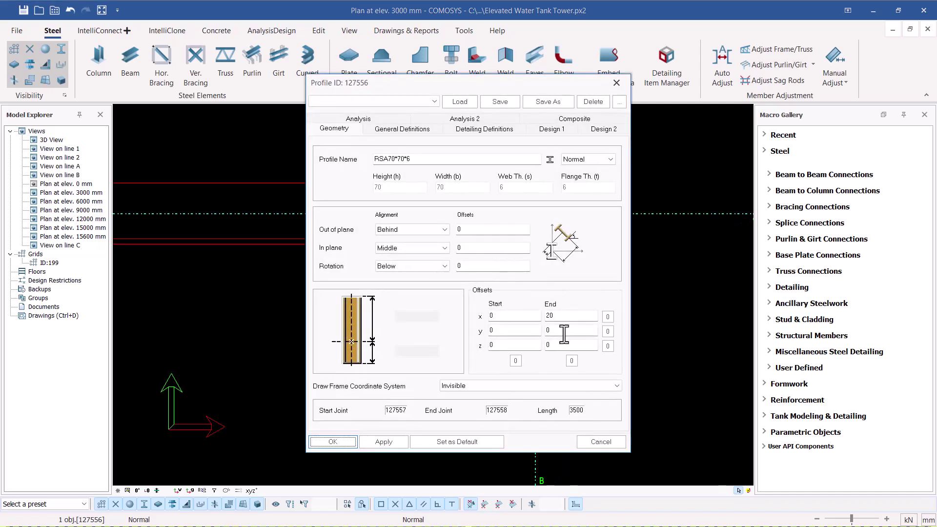
pyautogui.moveTo(567, 316); pyautogui.dragTo(546, 316)
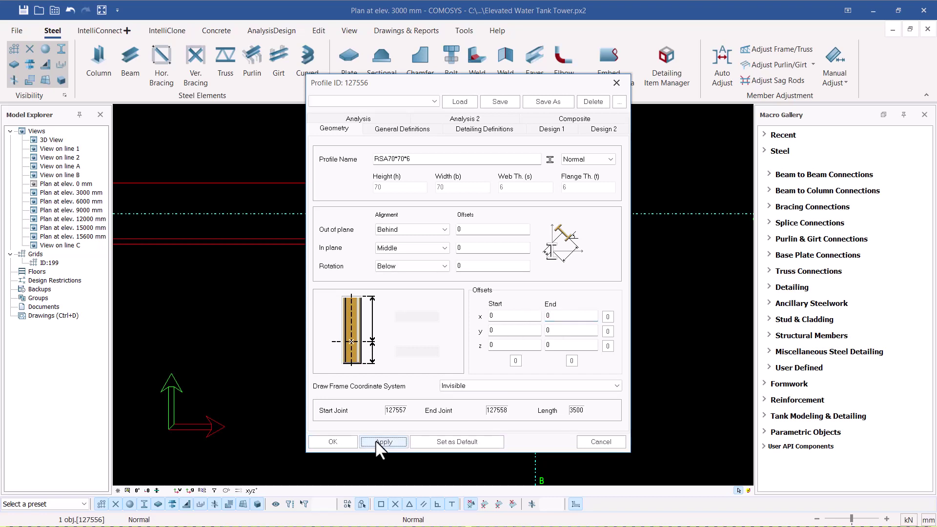
pyautogui.click(441, 443)
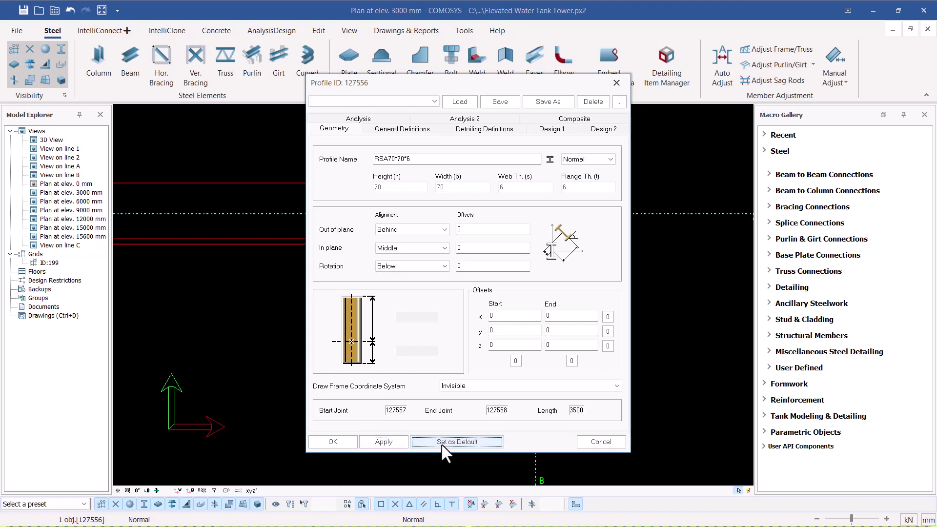
pyautogui.click(336, 442)
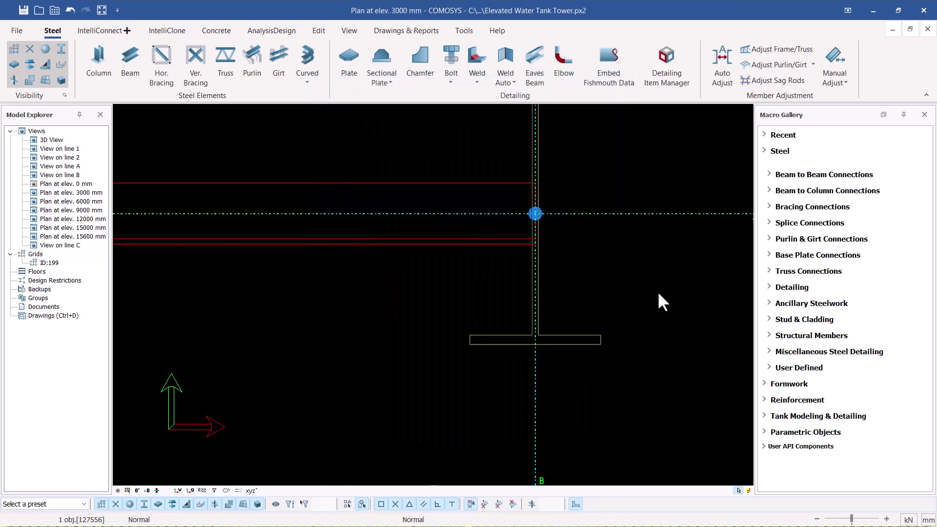
pyautogui.scroll(-5, 547, 286)
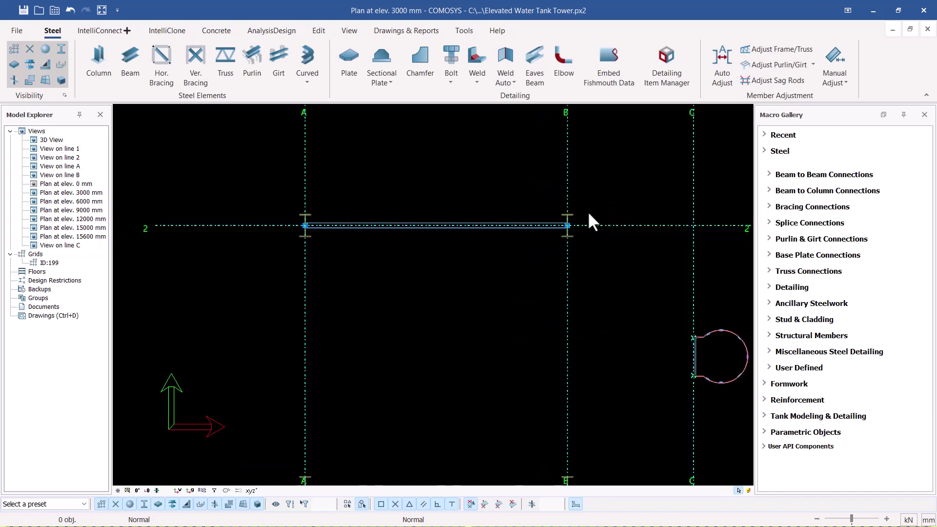
# Step: Draw a beam along grid 1 from column A to column B, then start another beam at B1
pyautogui.scroll(5, 308, 225)
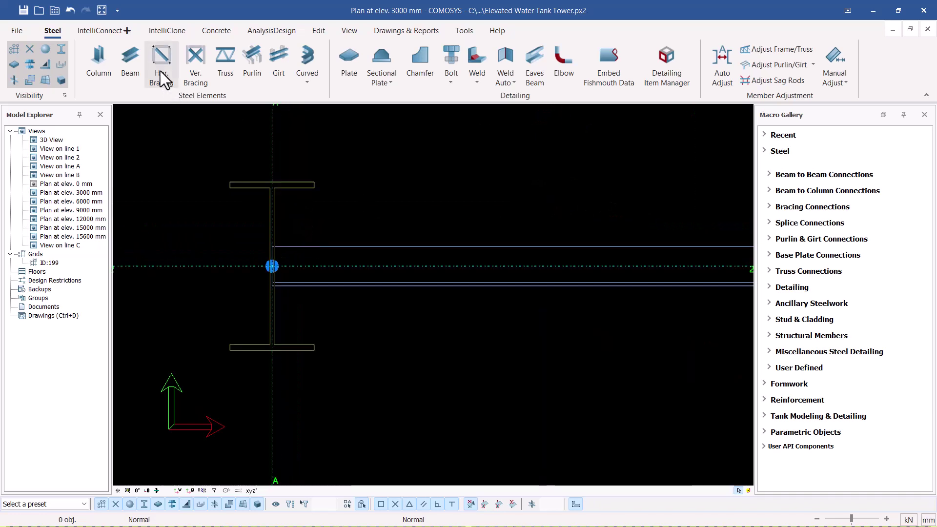
pyautogui.click(130, 60)
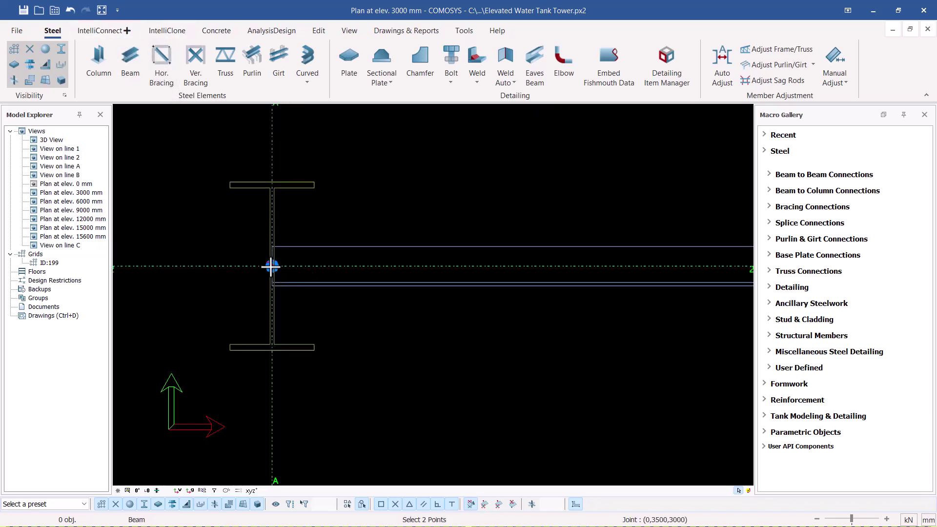
pyautogui.scroll(-5, 272, 266)
pyautogui.scroll(5, 324, 334)
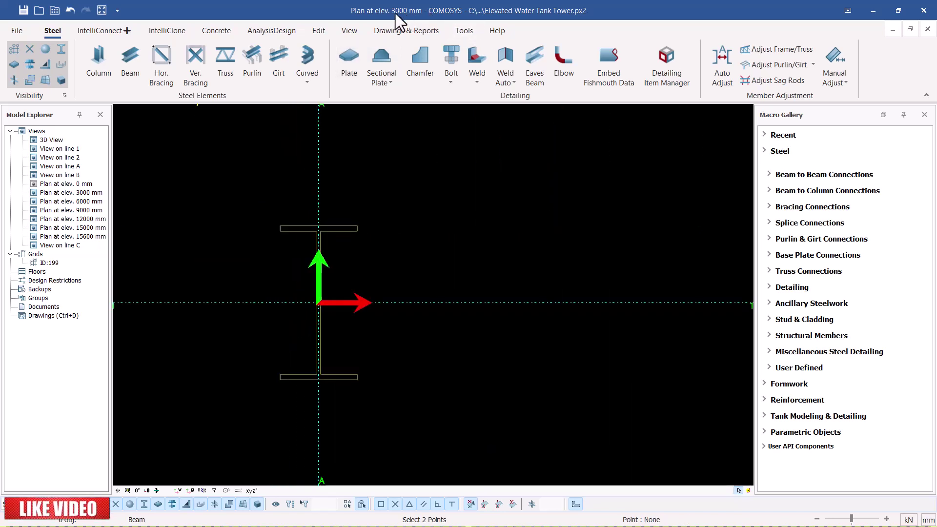
pyautogui.scroll(5, 322, 307)
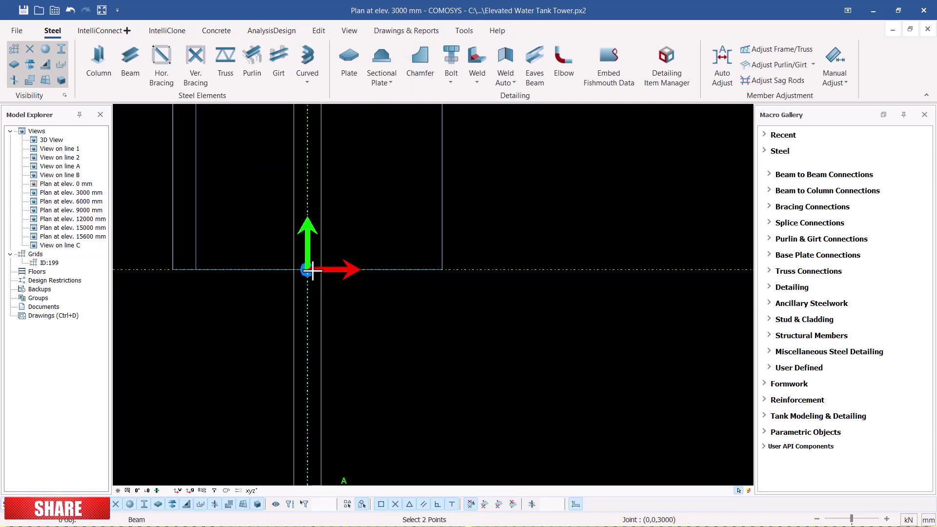
pyautogui.scroll(-5, 273, 312)
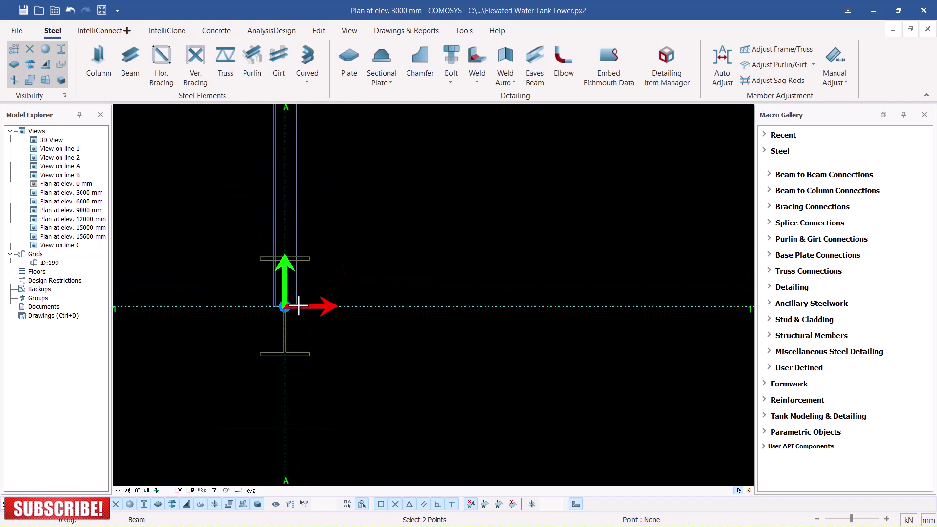
pyautogui.click(313, 303)
pyautogui.scroll(-2, 320, 299)
pyautogui.scroll(5, 554, 303)
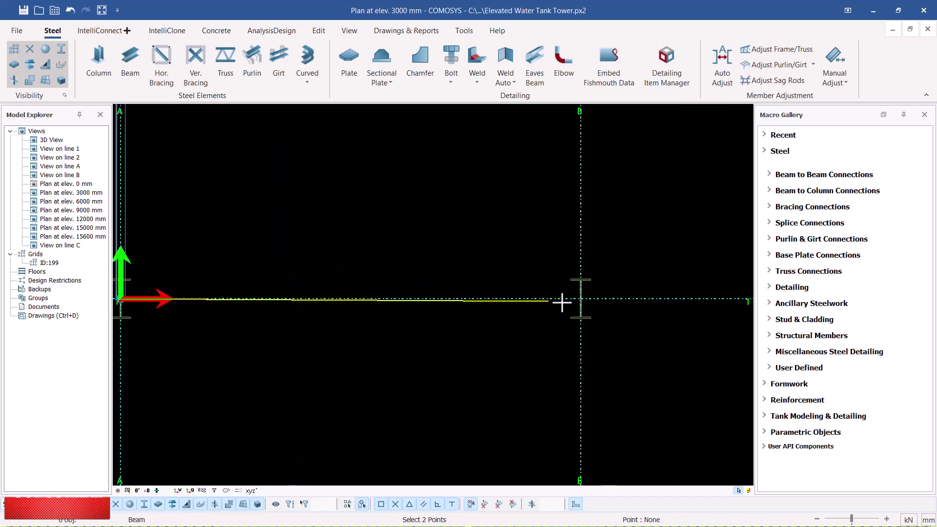
pyautogui.scroll(5, 617, 298)
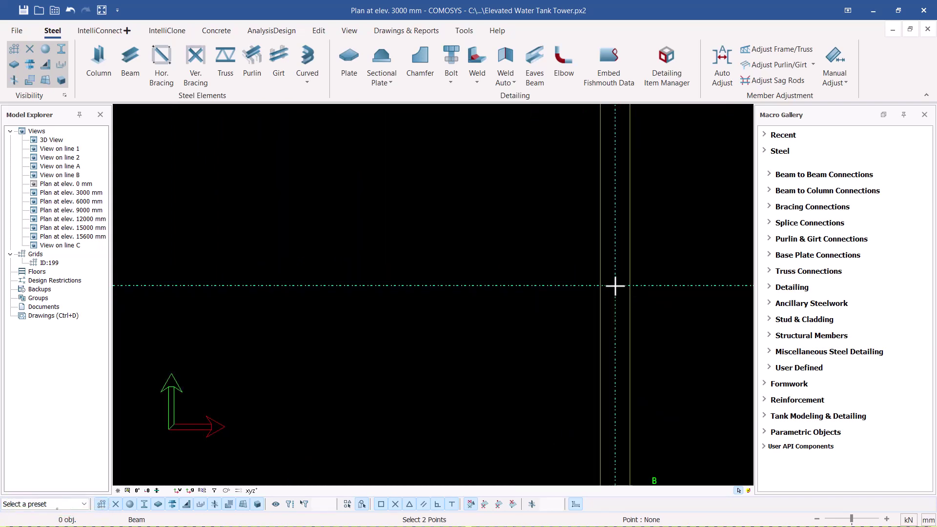
pyautogui.click(615, 286)
pyautogui.scroll(-4, 610, 300)
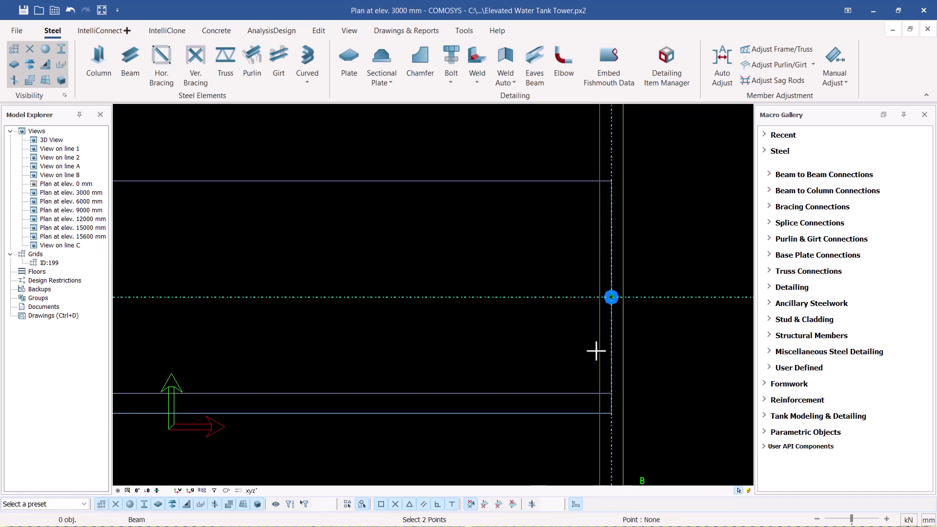
pyautogui.scroll(-6, 600, 350)
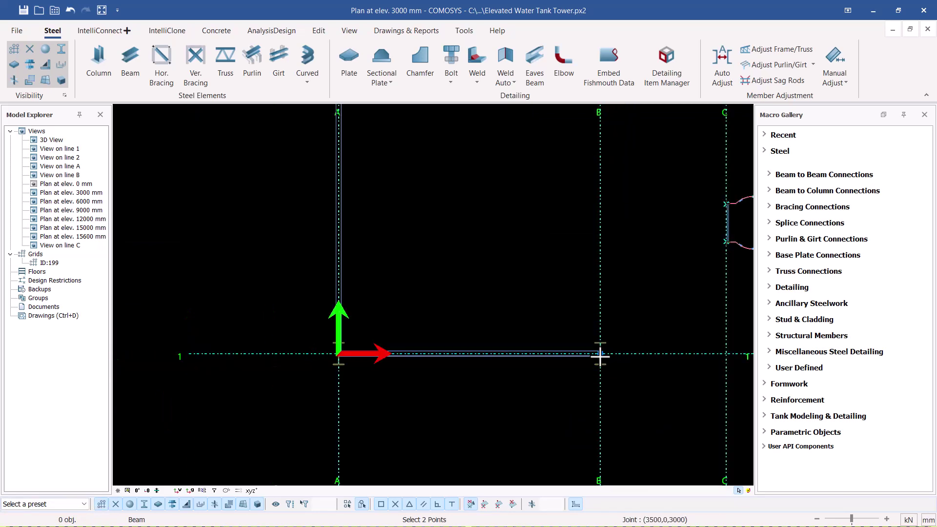
pyautogui.click(621, 325)
pyautogui.scroll(6, 613, 195)
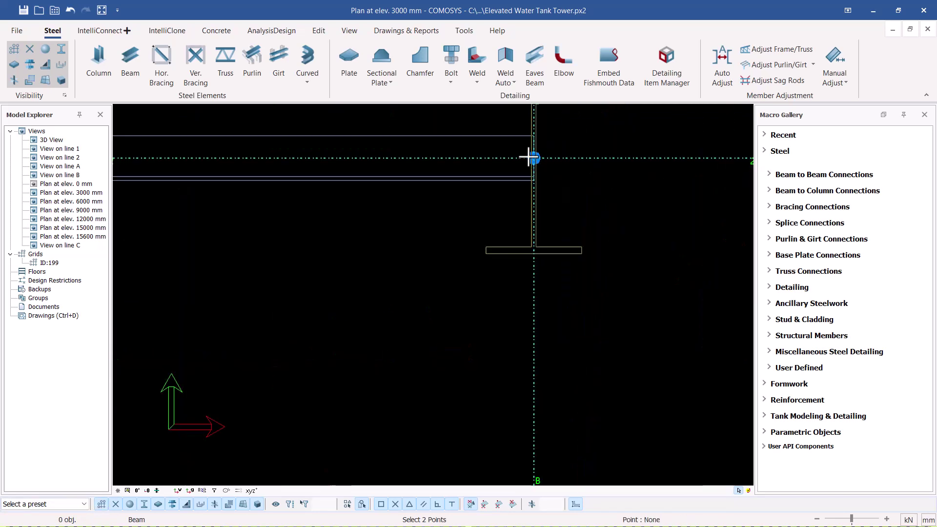
# Step: End the grid B beam at joint B2, completing the B1–B2 member
pyautogui.click(531, 158)
pyautogui.press('Escape')
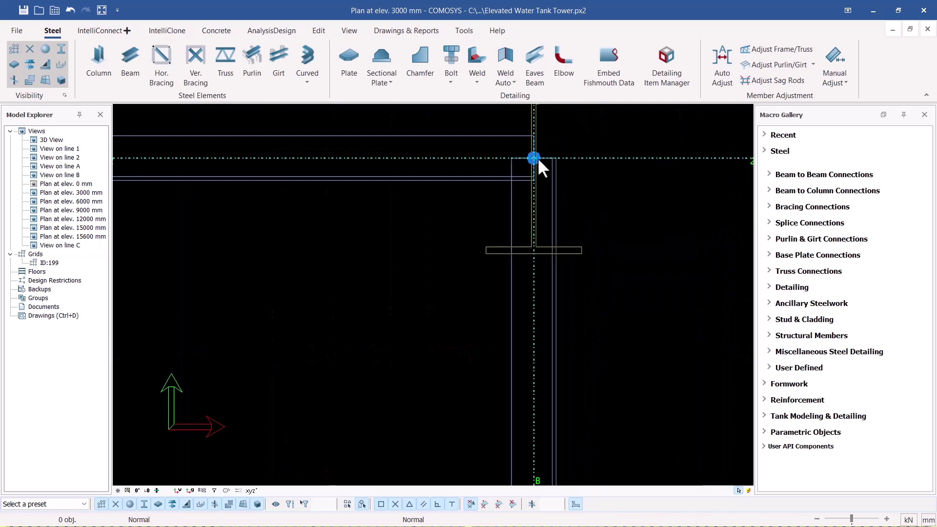
pyautogui.click(132, 57)
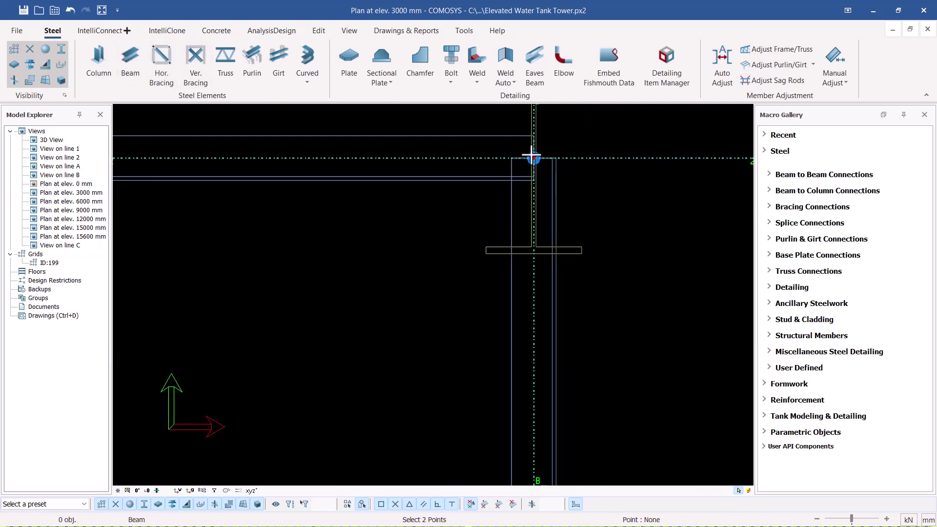
pyautogui.scroll(-6, 560, 209)
pyautogui.scroll(6, 469, 286)
pyautogui.scroll(4, 457, 298)
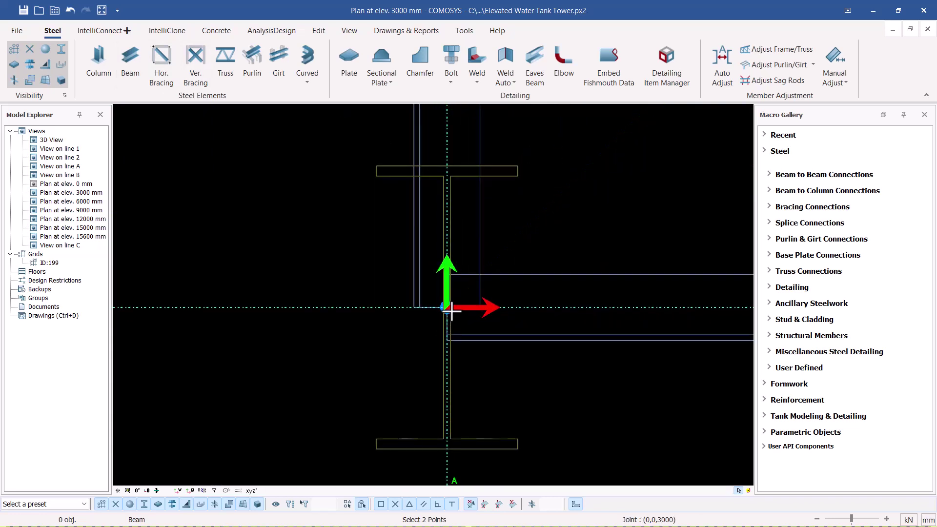
pyautogui.scroll(-5, 439, 317)
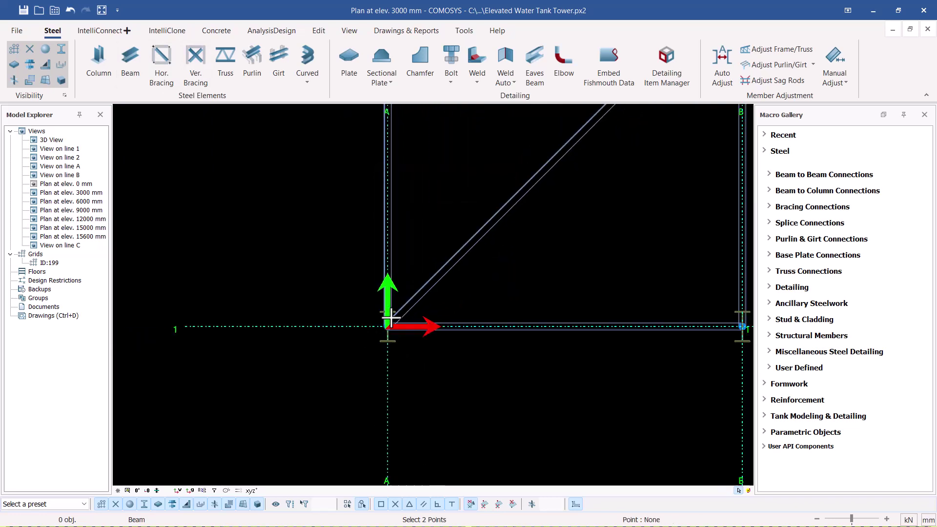
pyautogui.scroll(6, 434, 310)
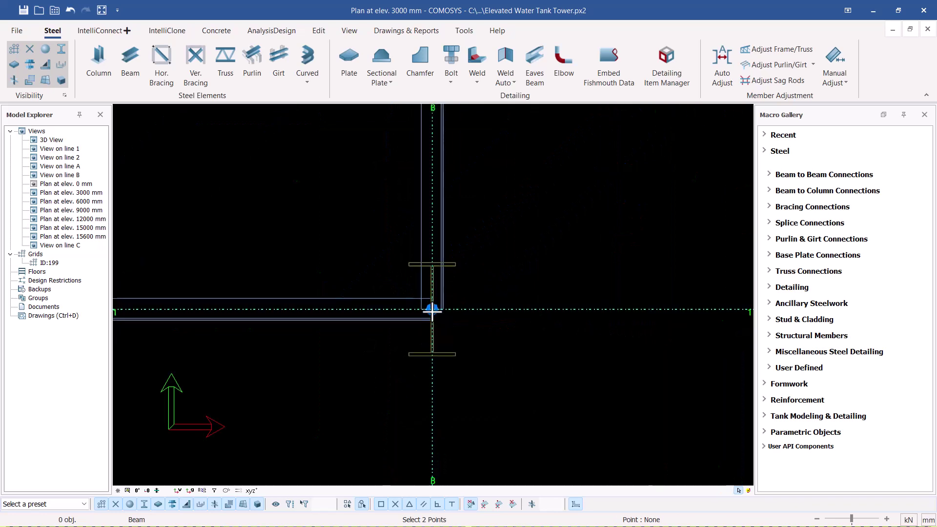
# Step: Draw a diagonal plan brace from joint B1 to joint A2 and stop placing beams
pyautogui.click(432, 309)
pyautogui.scroll(-5, 654, 374)
pyautogui.scroll(6, 581, 301)
pyautogui.scroll(4, 483, 264)
pyautogui.click(454, 277)
pyautogui.rightClick(566, 197)
pyautogui.click(587, 201)
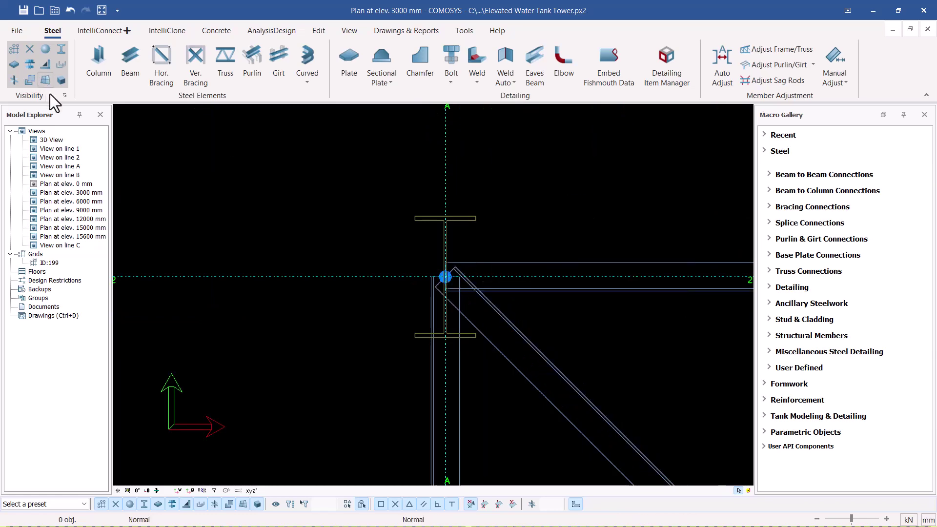
# Step: Switch to the 3D View and orbit the tower to inspect the new 3000 mm bracing
pyautogui.doubleClick(49, 139)
pyautogui.scroll(-3, 521, 327)
pyautogui.scroll(5, 504, 387)
pyautogui.scroll(4, 505, 388)
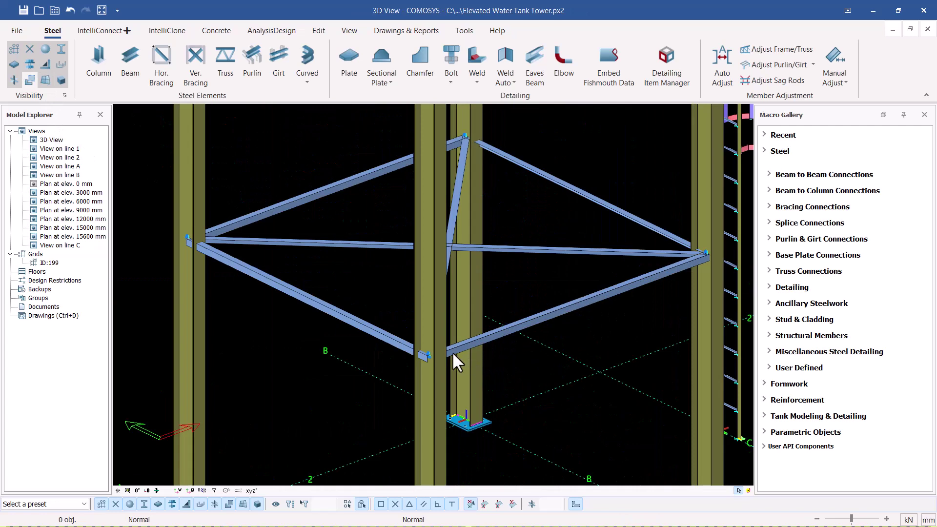
pyautogui.click(426, 355)
pyautogui.moveTo(426, 355)
pyautogui.mouseDown(button='middle')
pyautogui.moveTo(400, 357)
pyautogui.moveTo(428, 355)
pyautogui.mouseUp(button='middle')
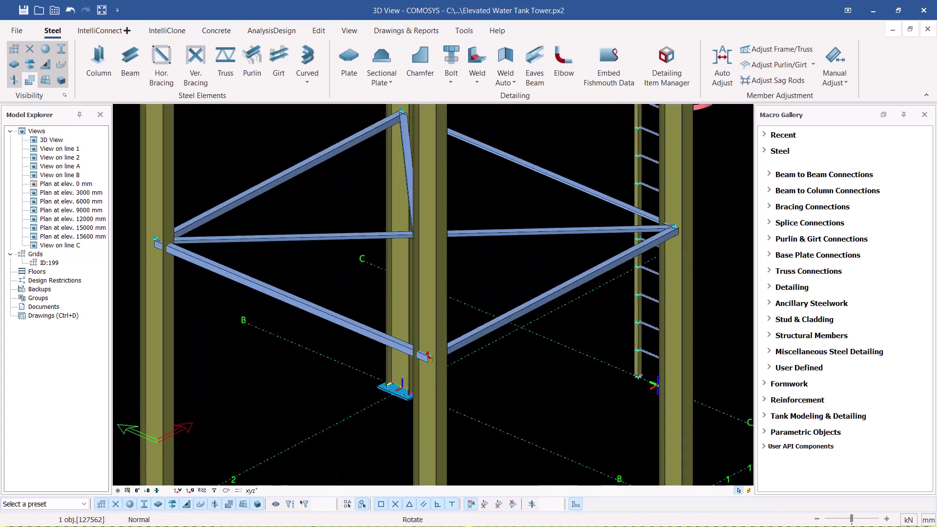
pyautogui.scroll(-3, 455, 286)
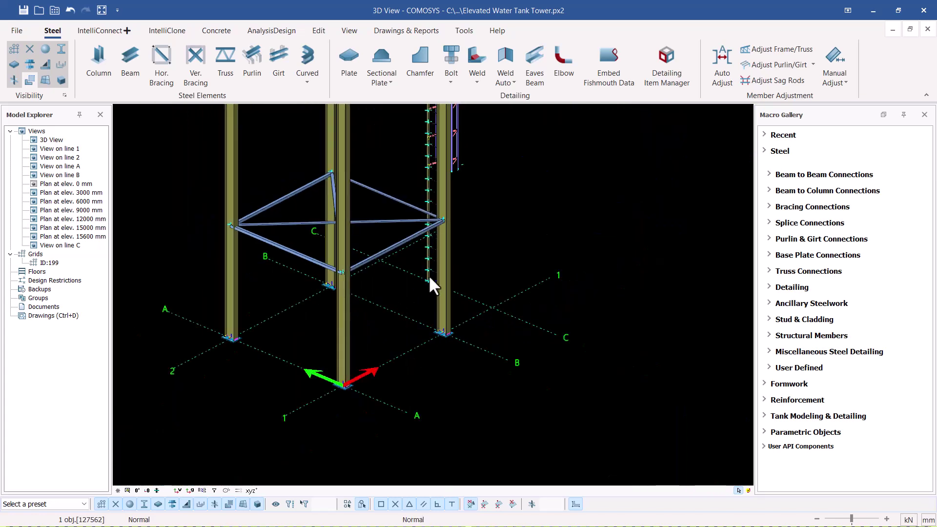
# Step: Open the elevation View on line 1
pyautogui.doubleClick(60, 149)
pyautogui.scroll(-5, 400, 268)
pyautogui.scroll(4, 367, 329)
pyautogui.scroll(5, 367, 330)
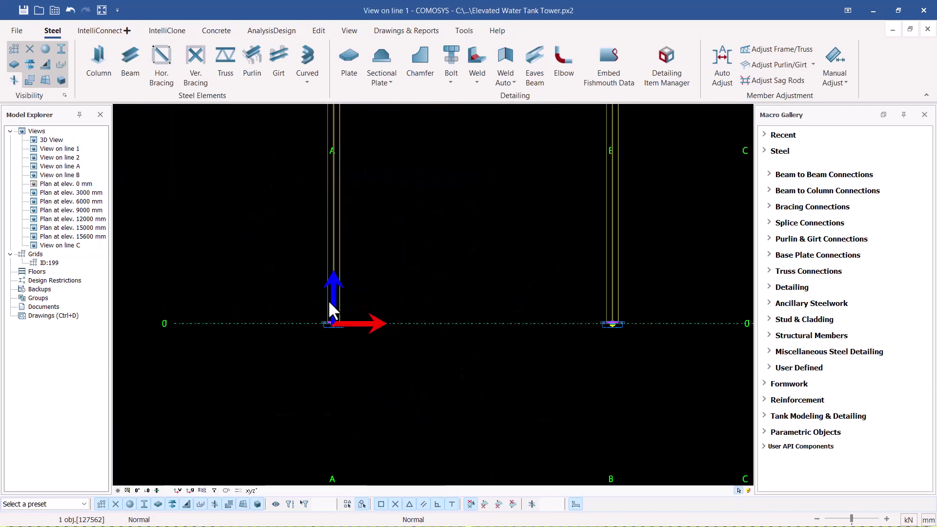
# Step: Draw a diagonal brace from column A's base to column B's top at 3000
pyautogui.click(128, 58)
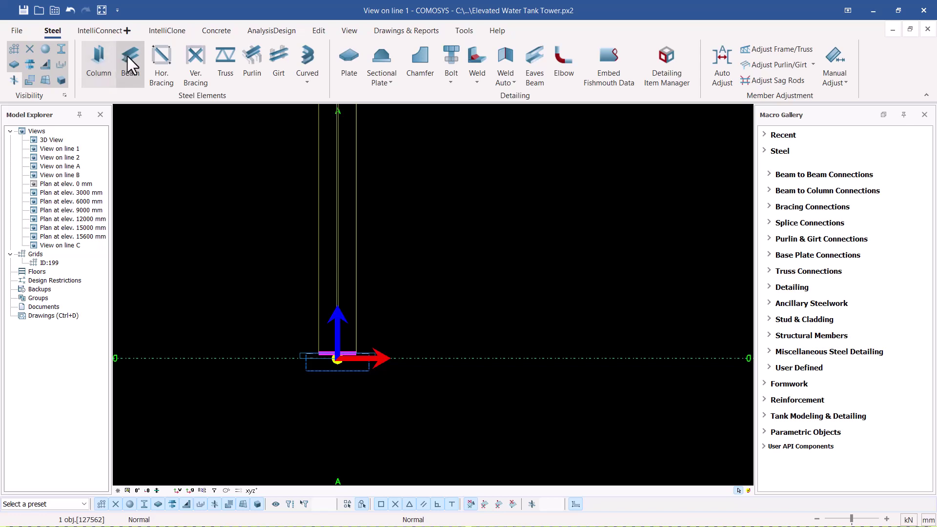
pyautogui.scroll(3, 337, 358)
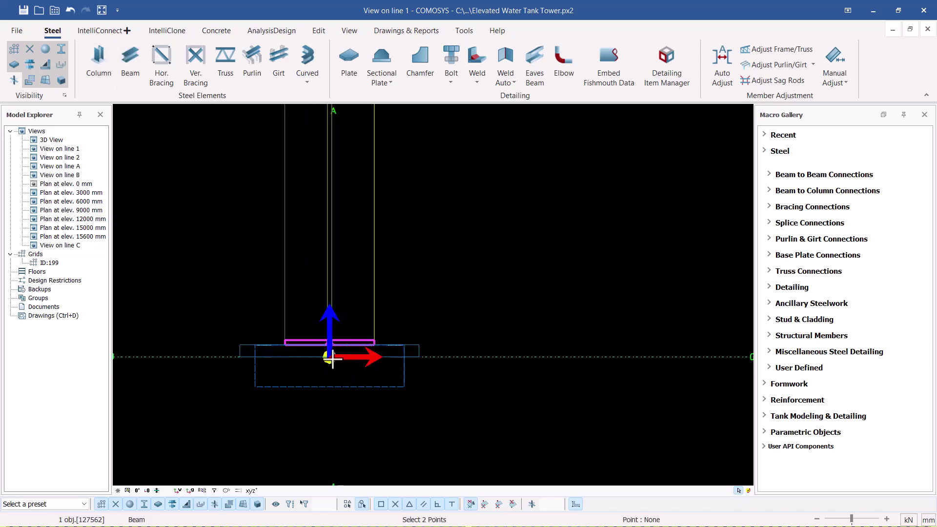
pyautogui.click(351, 335)
pyautogui.scroll(-5, 322, 370)
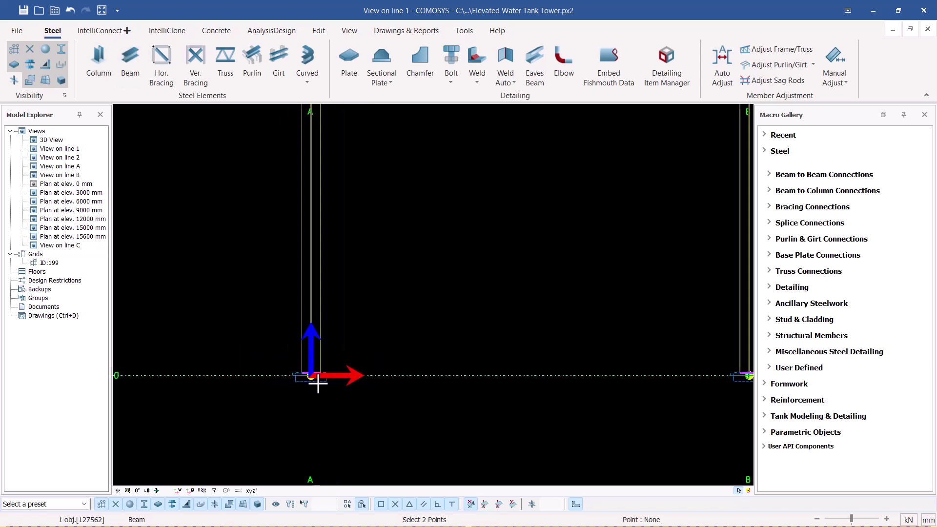
pyautogui.scroll(4, 505, 215)
pyautogui.scroll(3, 507, 205)
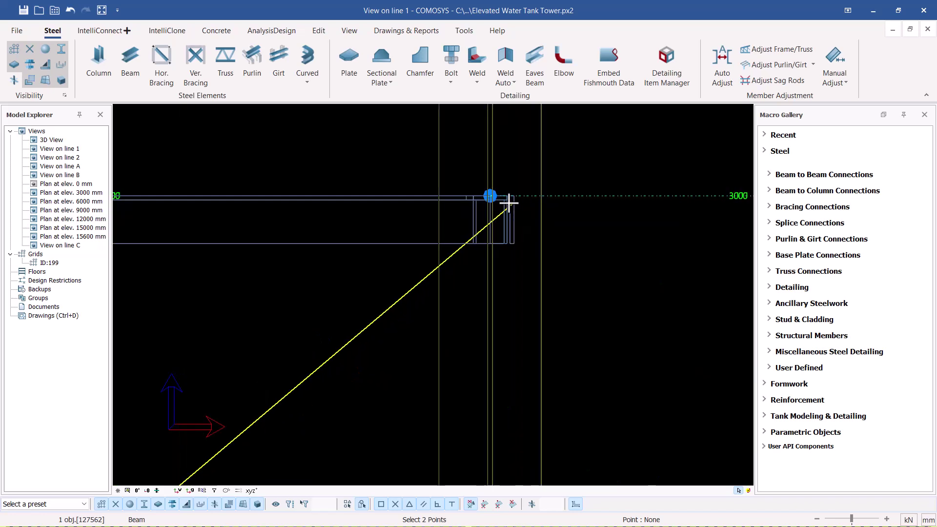
pyautogui.click(490, 196)
# Step: Draw the second diagonal from column A's top down to column B's base, completing the X
pyautogui.scroll(-5, 487, 200)
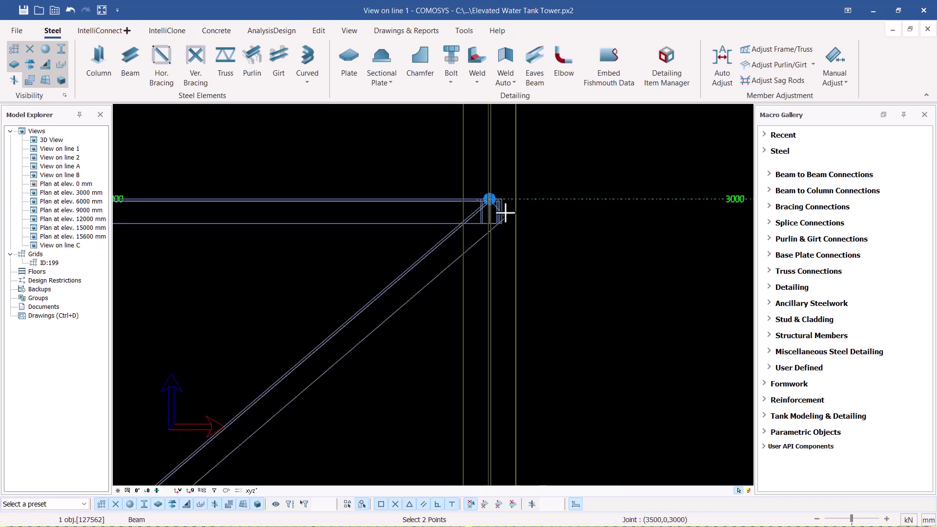
pyautogui.scroll(4, 371, 214)
pyautogui.scroll(4, 308, 205)
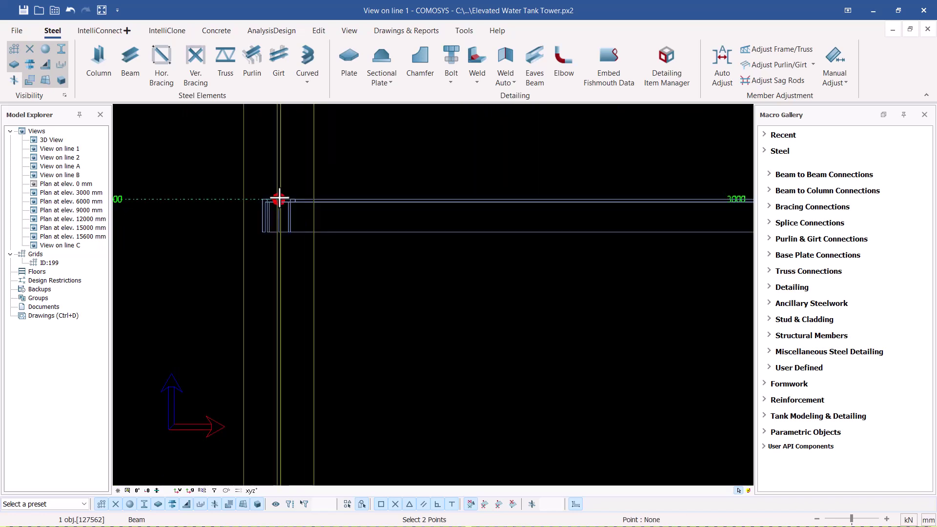
pyautogui.scroll(-5, 310, 242)
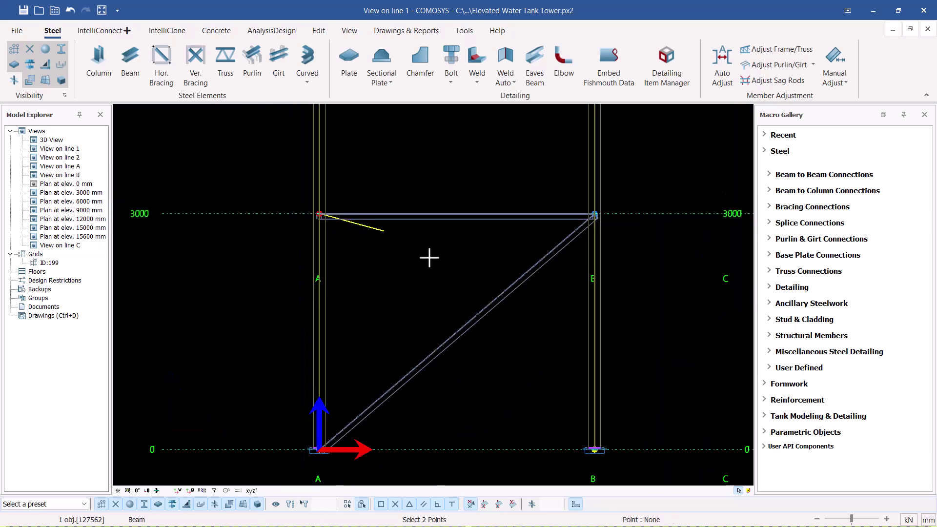
pyautogui.scroll(5, 599, 452)
pyautogui.click(599, 453)
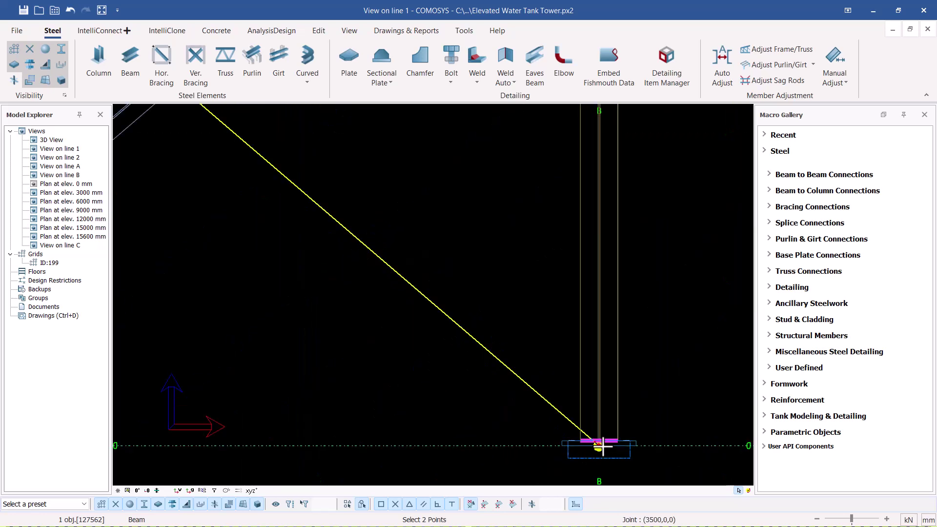
pyautogui.rightClick(660, 274)
pyautogui.click(683, 221)
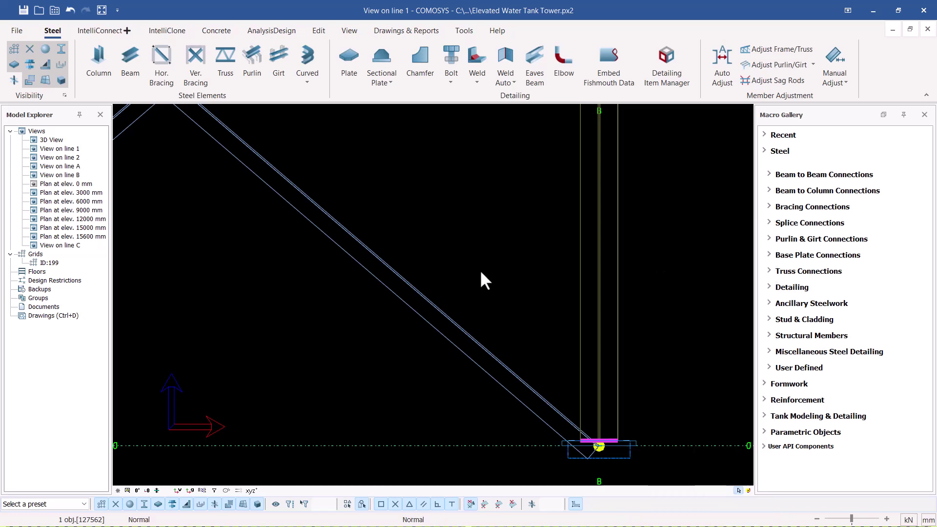
# Step: Open the elevation View on line 2
pyautogui.scroll(-5, 483, 281)
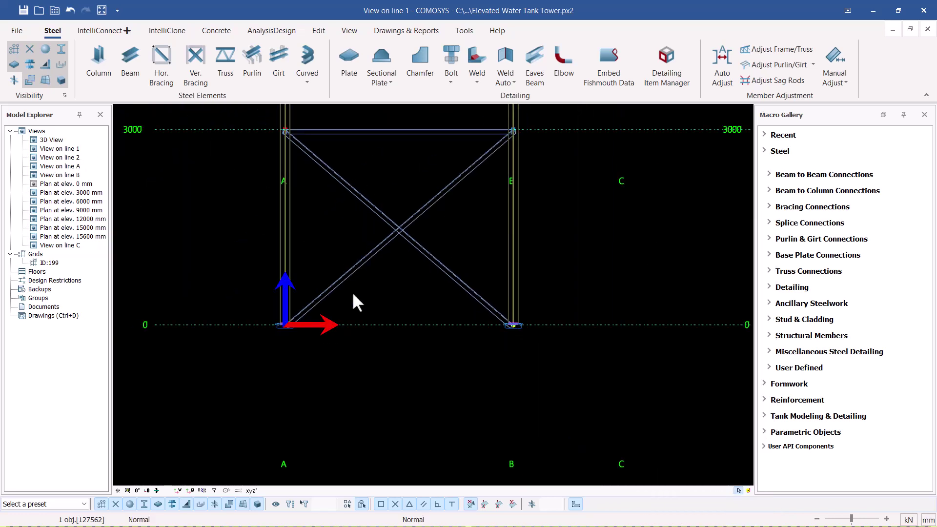
pyautogui.scroll(3, 345, 277)
pyautogui.doubleClick(56, 157)
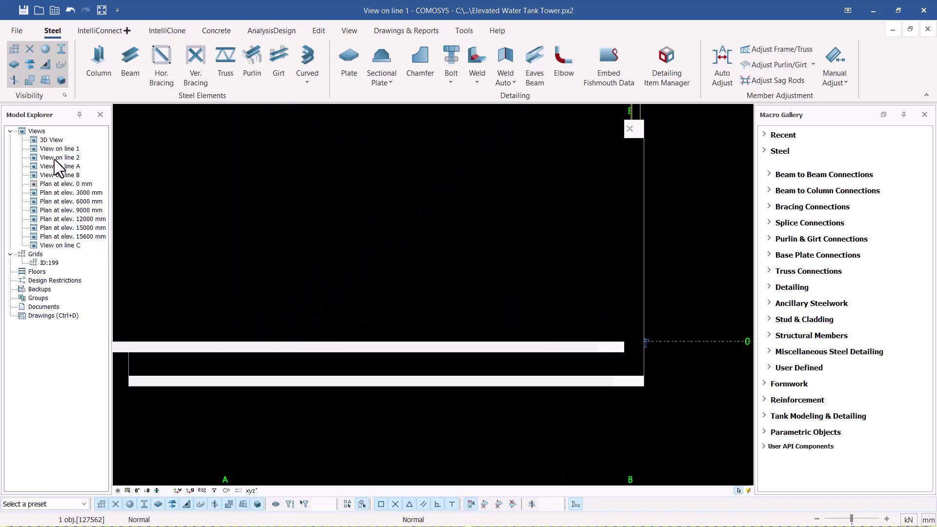
# Step: On line 2, draw a diagonal brace from column A's base to column B's top at 3000
pyautogui.scroll(-4, 487, 226)
pyautogui.moveTo(412, 399); pyautogui.dragTo(439, 175, button='middle')
pyautogui.scroll(-2, 456, 293)
pyautogui.scroll(3, 454, 383)
pyautogui.scroll(5, 197, 404)
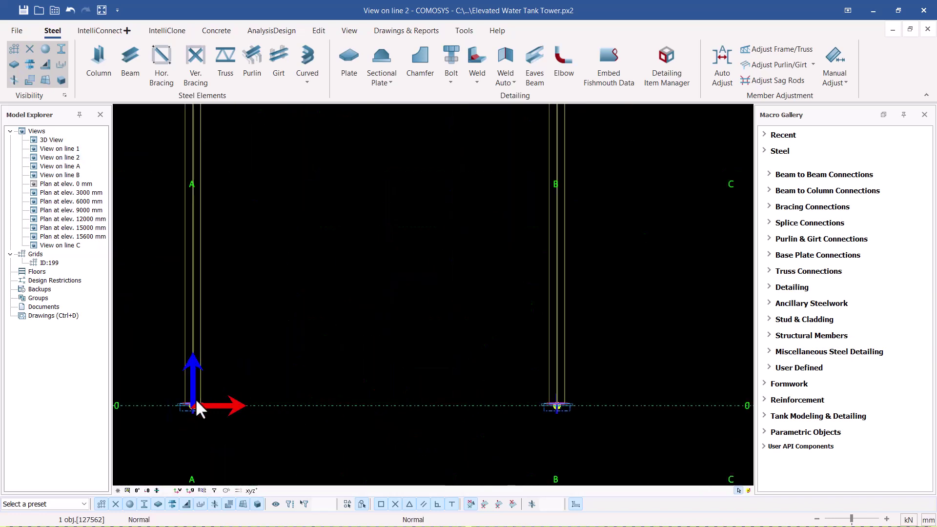
pyautogui.click(130, 68)
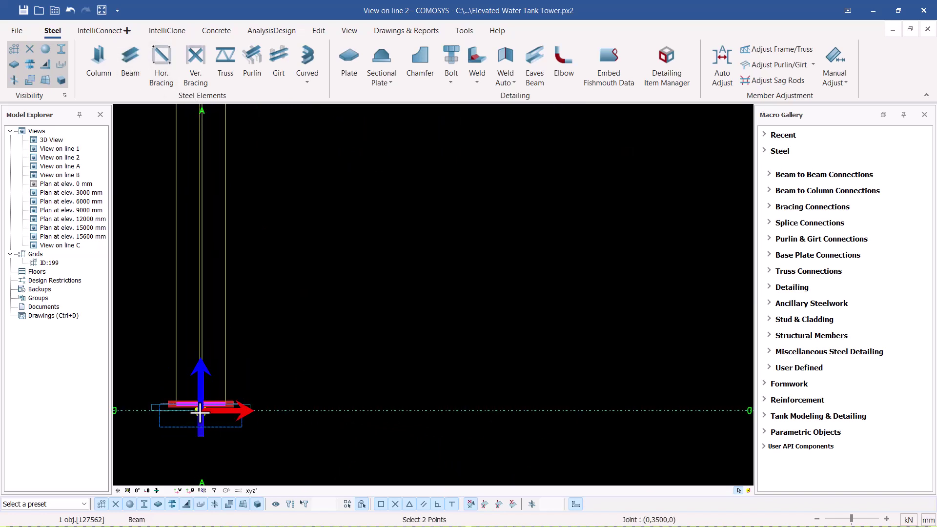
pyautogui.scroll(-3, 253, 392)
pyautogui.click(272, 391)
pyautogui.scroll(5, 429, 218)
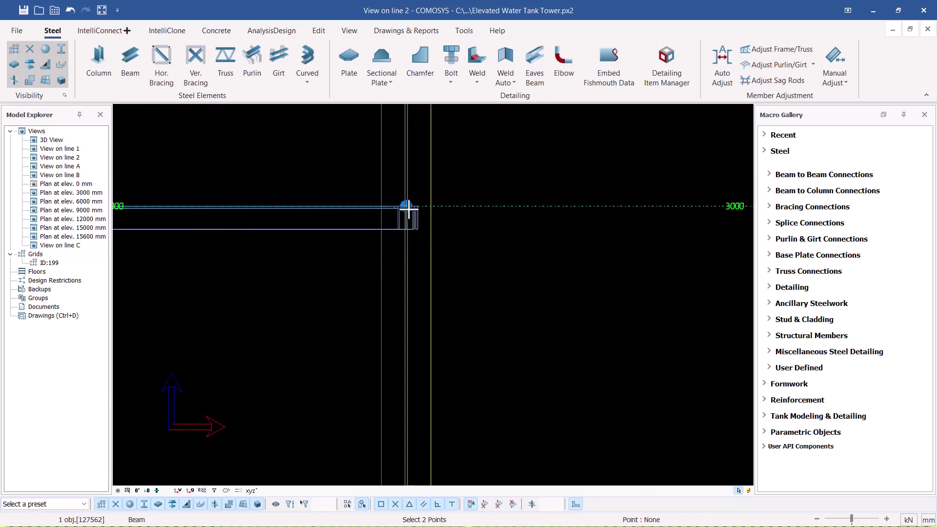
pyautogui.click(407, 207)
pyautogui.scroll(-3, 419, 201)
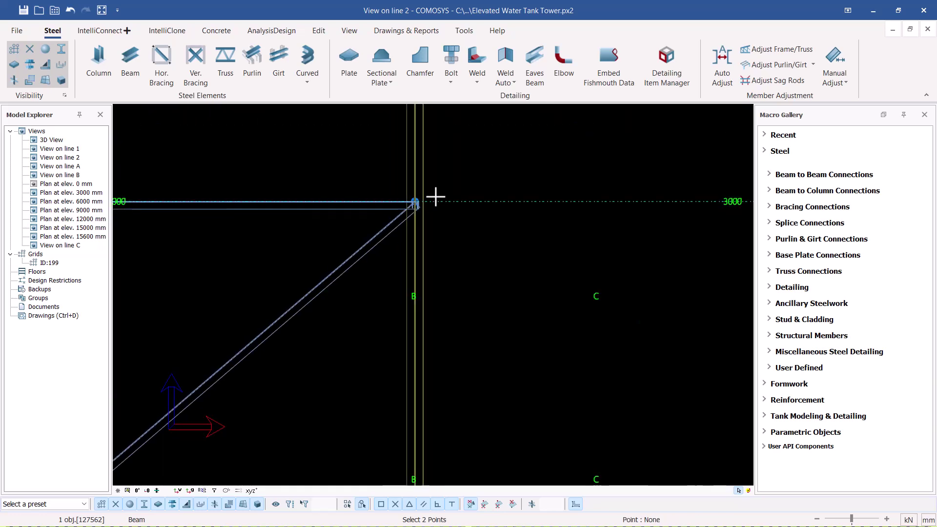
pyautogui.scroll(4, 278, 194)
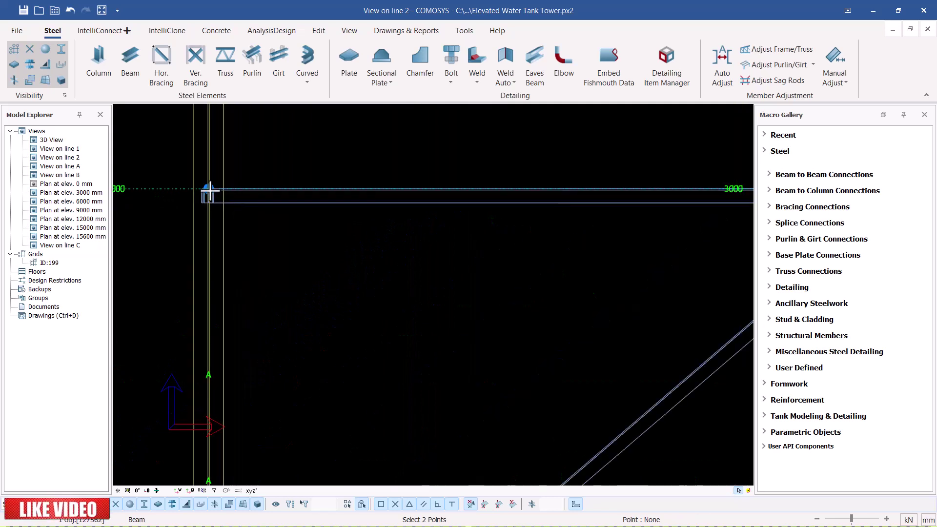
# Step: Cancel the unfinished diagonal from column A's top and reopen the 3D View
pyautogui.click(209, 192)
pyautogui.scroll(-3, 558, 290)
pyautogui.scroll(5, 536, 303)
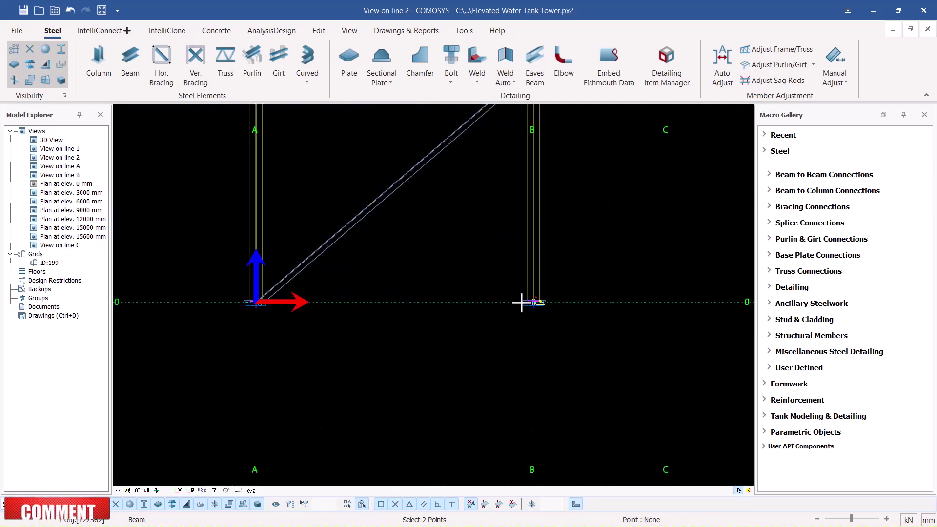
pyautogui.rightClick(585, 230)
pyautogui.click(620, 216)
pyautogui.doubleClick(46, 139)
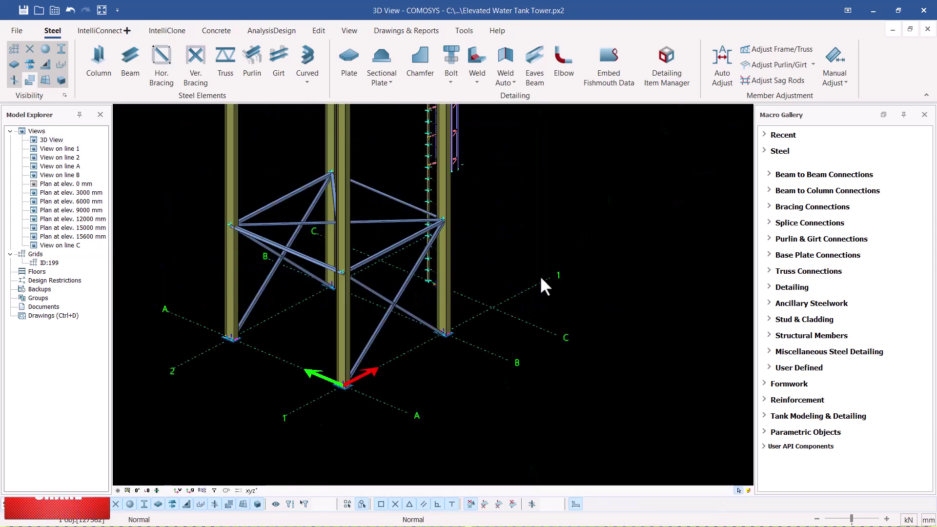
# Step: Inspect the new diagonal braces in 3D, then return to the View on line 1 elevation
pyautogui.scroll(-2, 525, 300)
pyautogui.scroll(4, 452, 286)
pyautogui.moveTo(444, 284); pyautogui.dragTo(475, 279, button='middle')
pyautogui.click(499, 338)
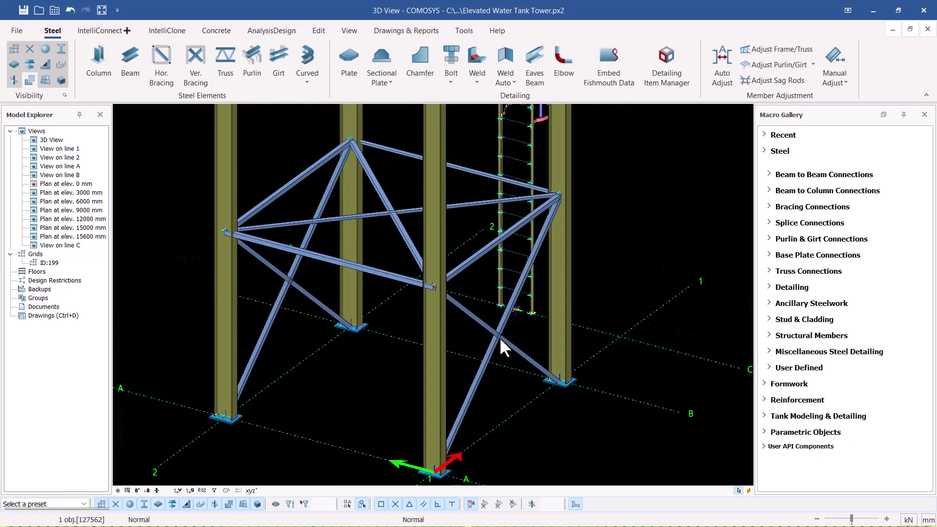
pyautogui.click(287, 291)
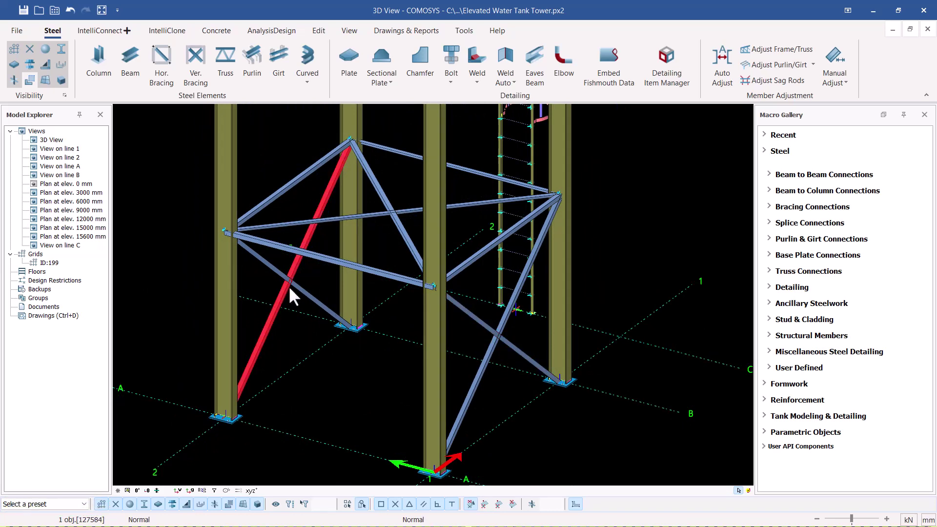
pyautogui.doubleClick(65, 148)
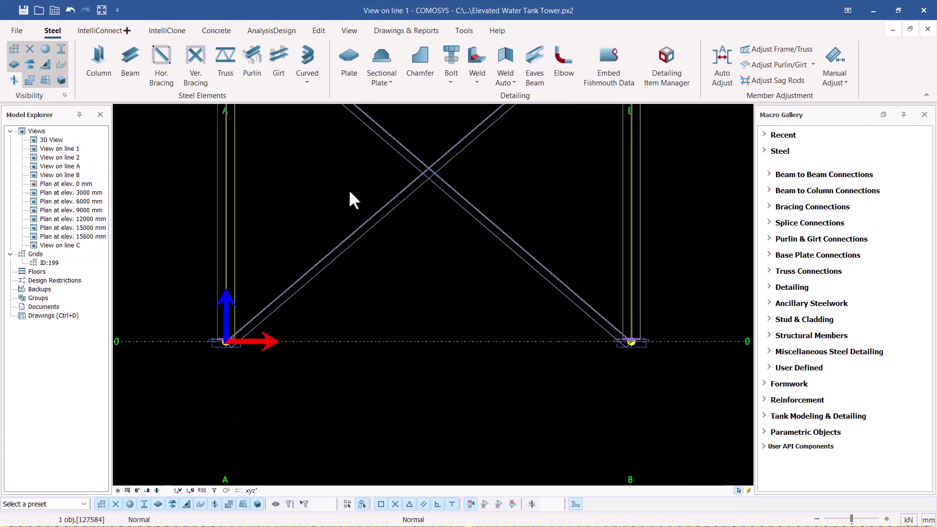
# Step: Delete the two crossing braces between columns A and B in the grid line 2 elevation
pyautogui.doubleClick(58, 158)
pyautogui.scroll(-3, 473, 253)
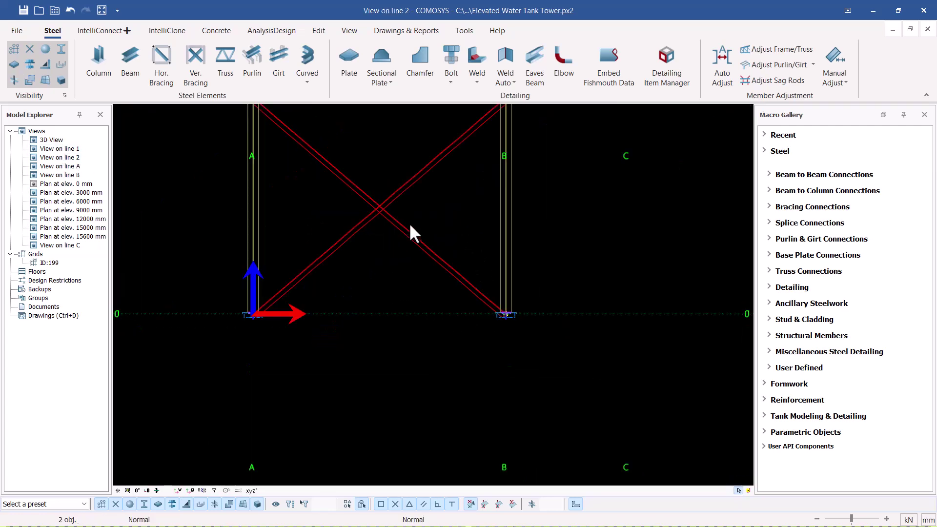
pyautogui.press('Delete')
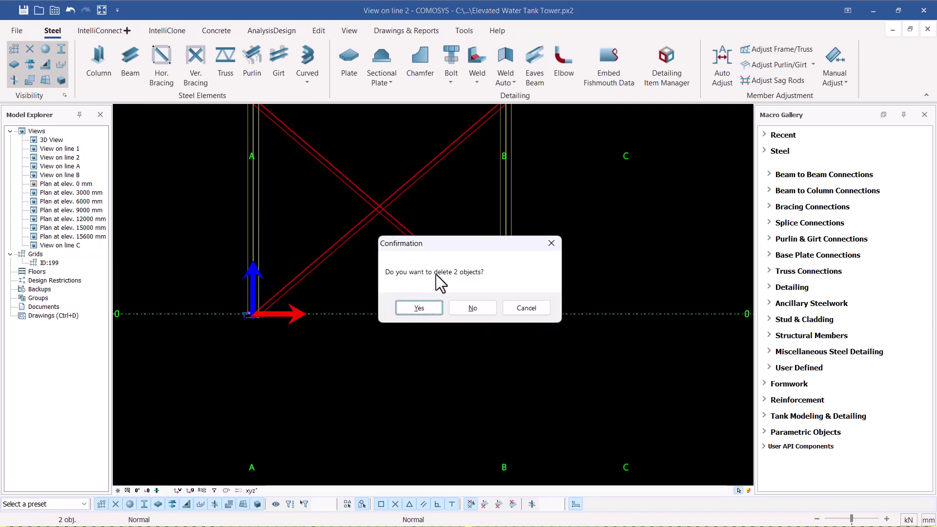
pyautogui.click(420, 308)
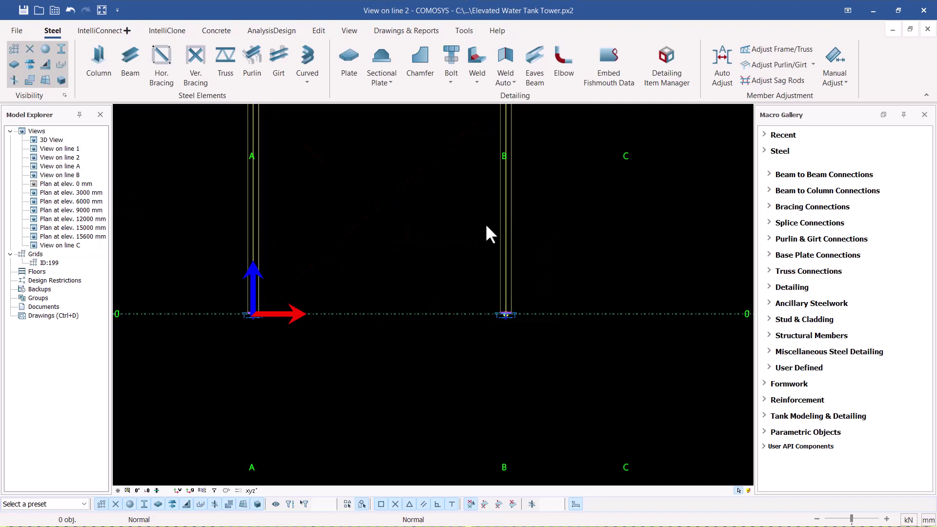
# Step: Select the grid line A elevation view and cancel its accidental rename
pyautogui.click(63, 166)
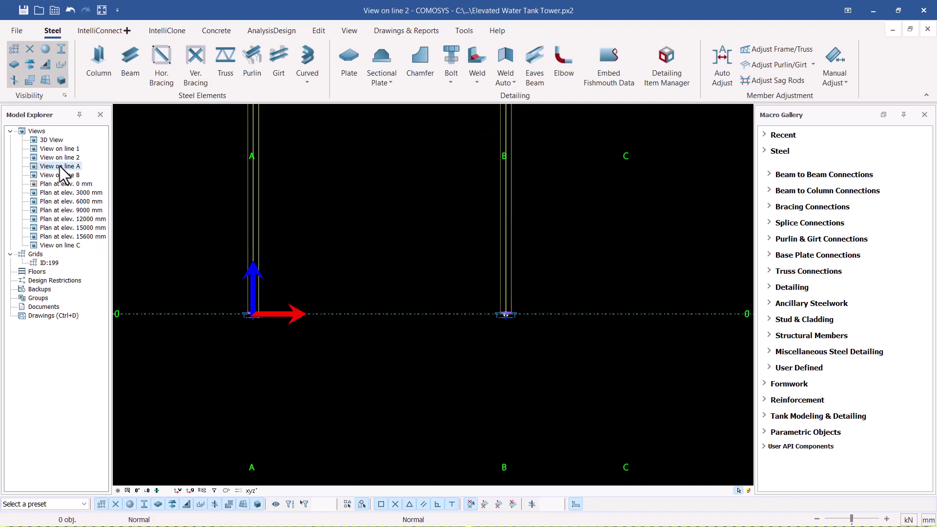
pyautogui.press('F2')
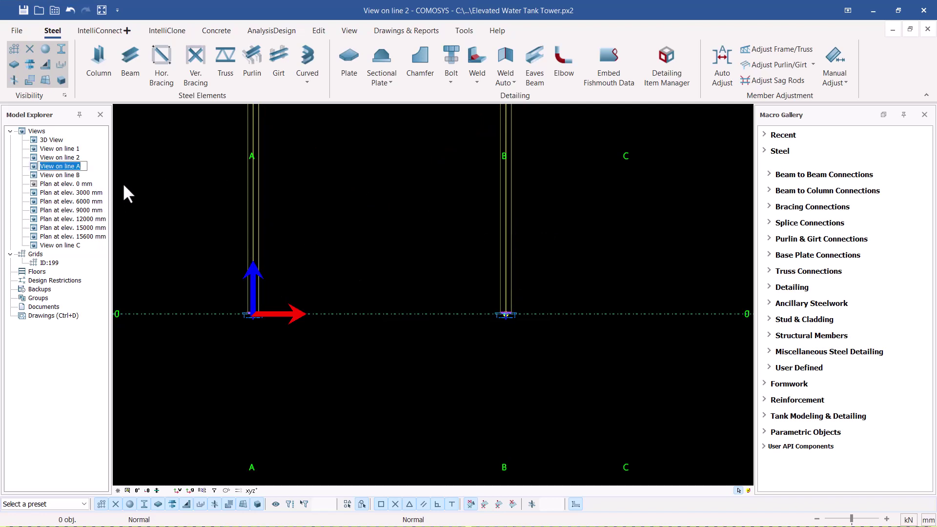
pyautogui.press('Escape')
# Step: In the grid line A elevation, draw a beam brace from the column 1 base to column 2 at 3000
pyautogui.doubleClick(62, 167)
pyautogui.scroll(4, 489, 368)
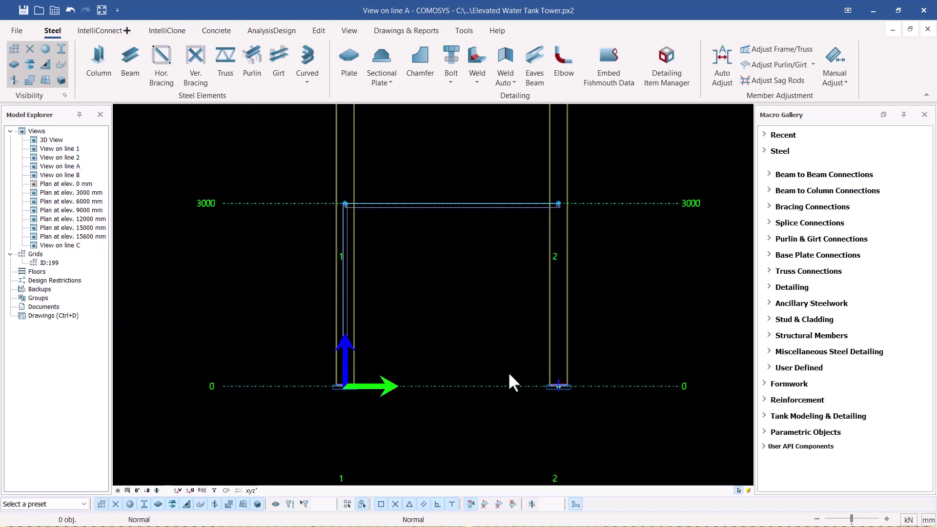
pyautogui.click(130, 64)
pyautogui.scroll(3, 184, 397)
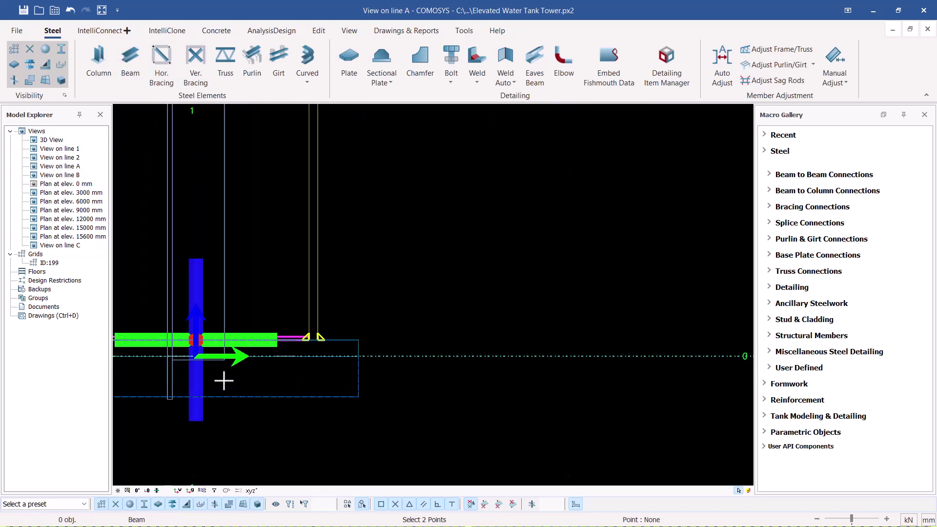
pyautogui.click(198, 357)
pyautogui.scroll(-4, 251, 377)
pyautogui.scroll(4, 425, 252)
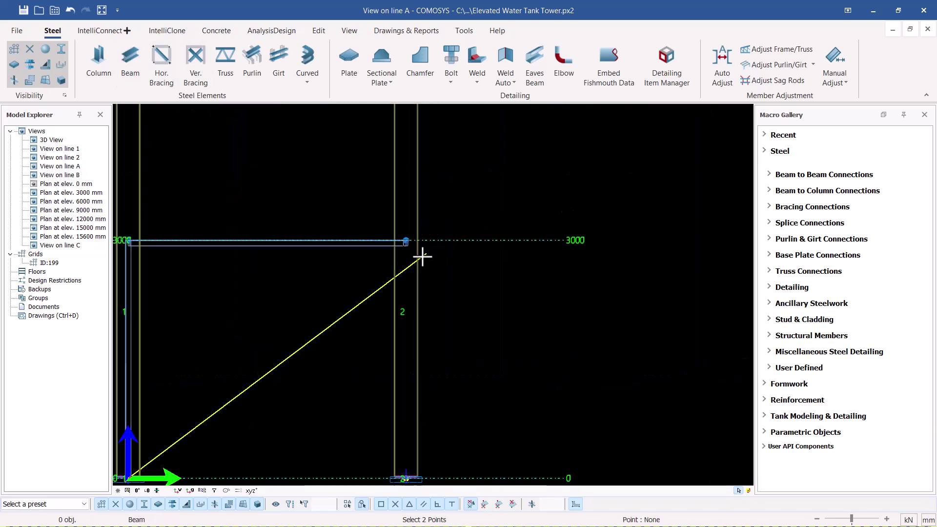
pyautogui.click(383, 214)
pyautogui.scroll(-4, 485, 195)
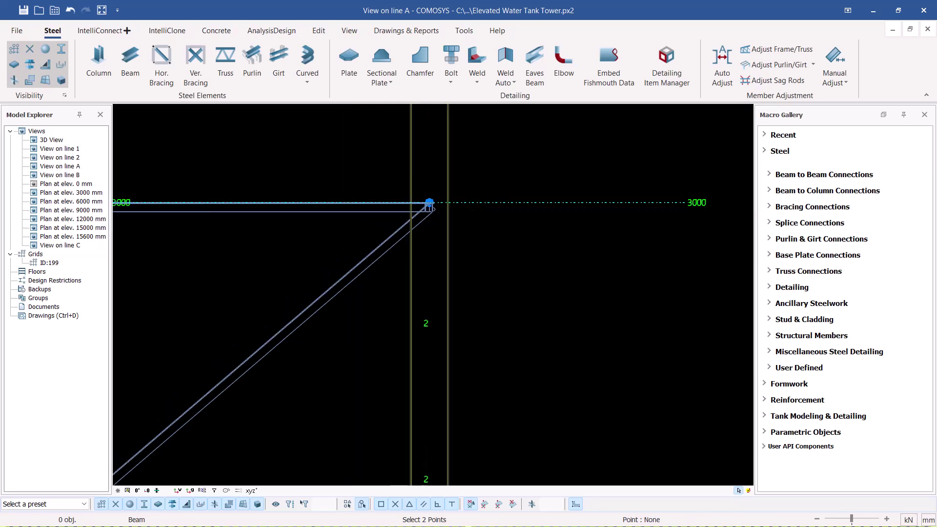
pyautogui.scroll(5, 371, 209)
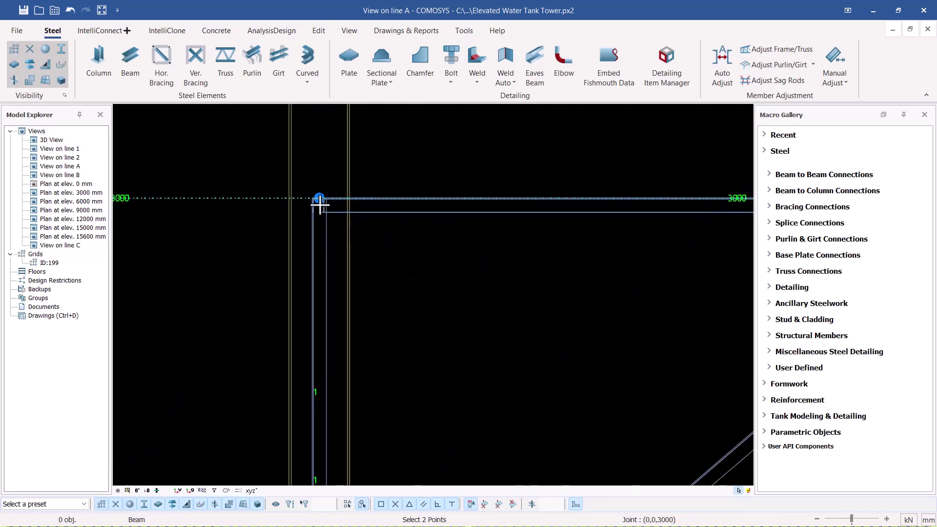
# Step: Draw the second brace from column 1 at 3000 to the column 2 base and finish beam drawing
pyautogui.click(320, 203)
pyautogui.scroll(-4, 361, 224)
pyautogui.scroll(5, 523, 373)
pyautogui.click(578, 378)
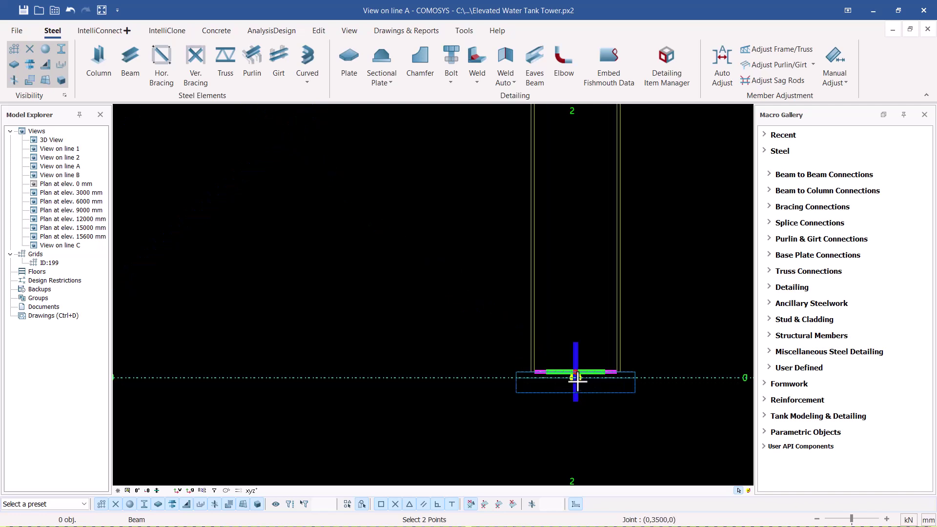
pyautogui.rightClick(656, 260)
pyautogui.click(684, 262)
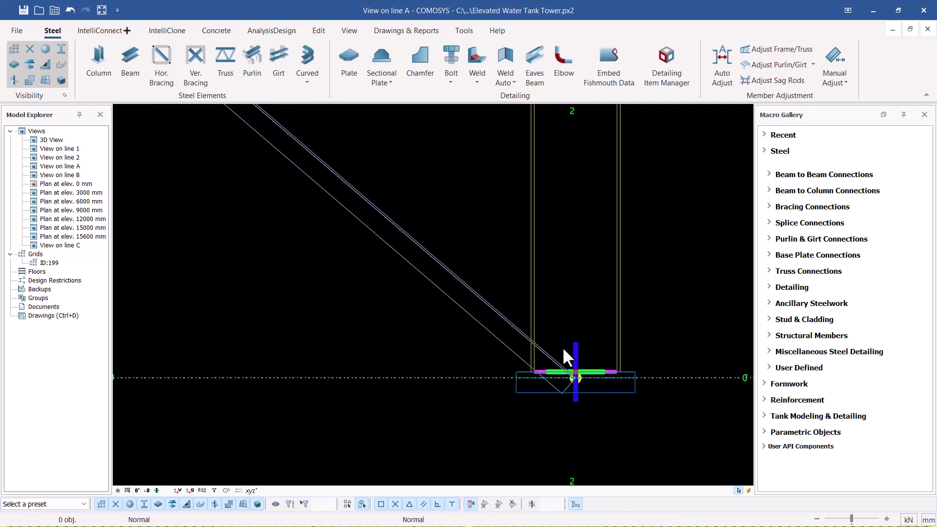
pyautogui.scroll(-4, 565, 347)
pyautogui.scroll(1, 328, 153)
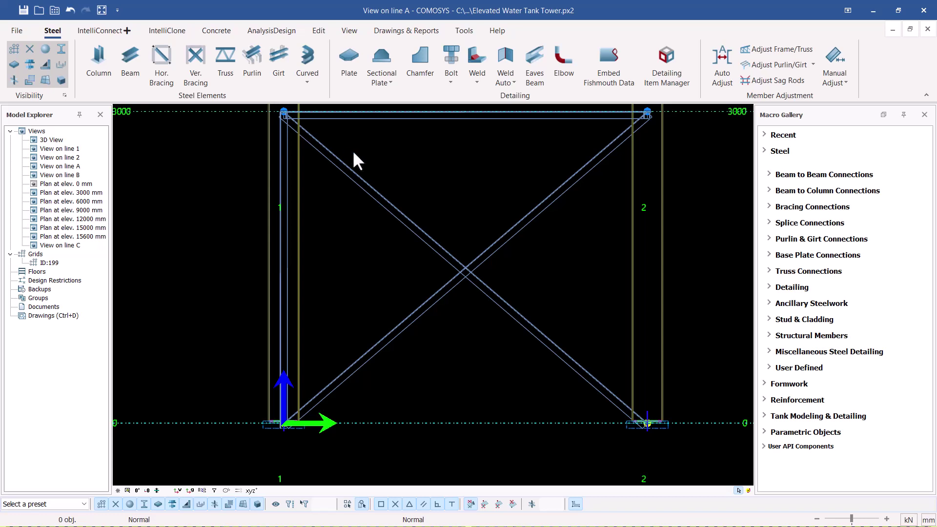
pyautogui.scroll(-2, 449, 231)
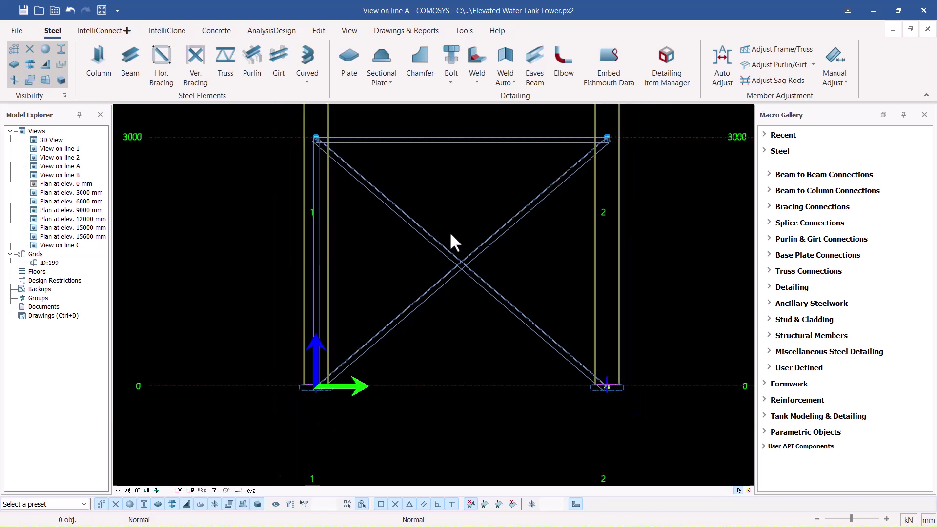
# Step: Switch to the 3D View and orbit to see the braced base bay
pyautogui.doubleClick(51, 140)
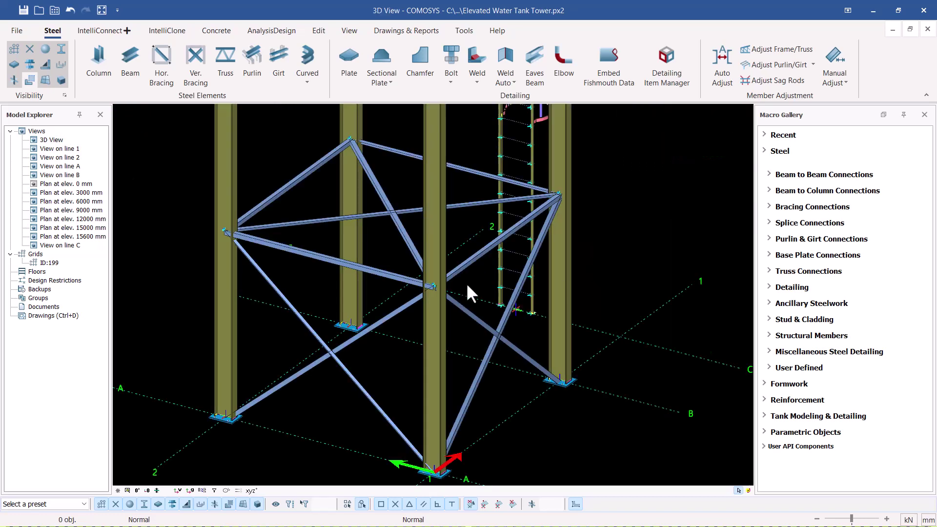
pyautogui.click(429, 284)
pyautogui.moveTo(429, 285); pyautogui.dragTo(423, 290, button='middle')
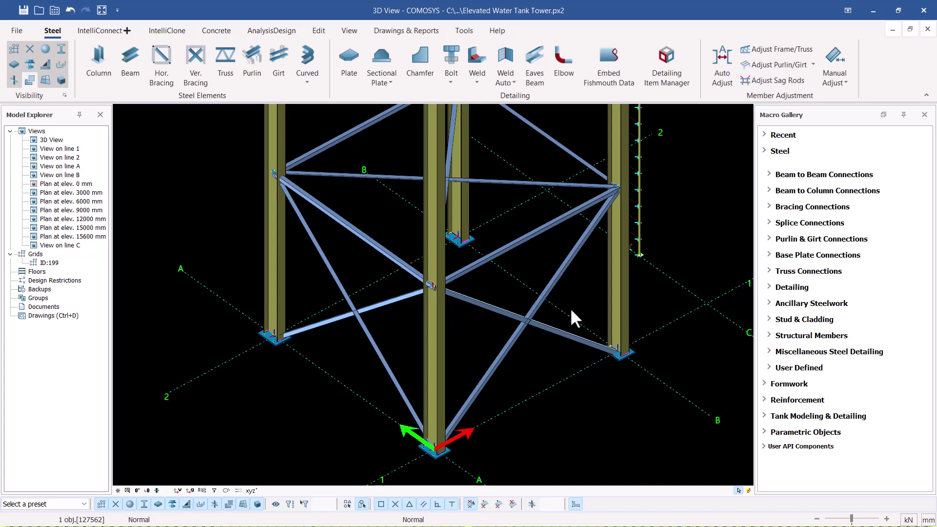
pyautogui.scroll(3, 617, 199)
pyautogui.scroll(-4, 576, 202)
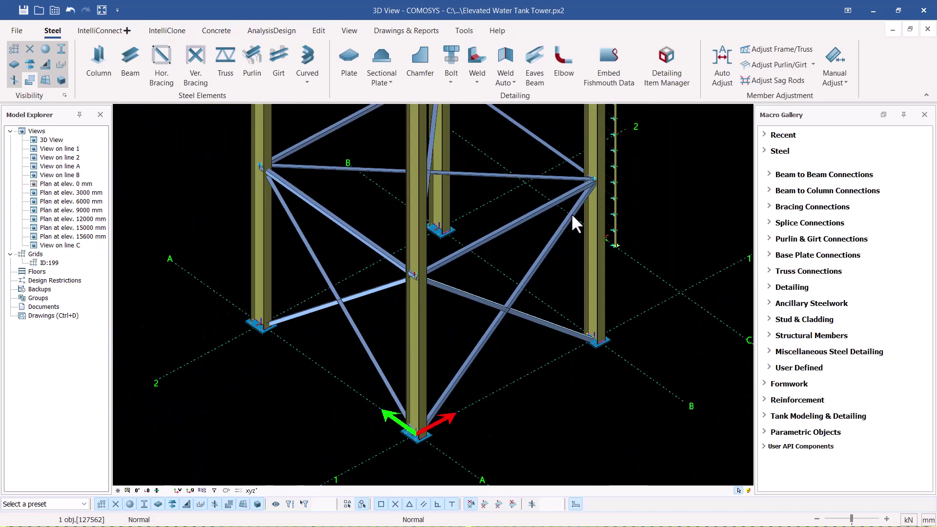
# Step: Select the new diagonal and horizontal brace members to check them
pyautogui.click(335, 295)
pyautogui.click(357, 295)
pyautogui.click(507, 308)
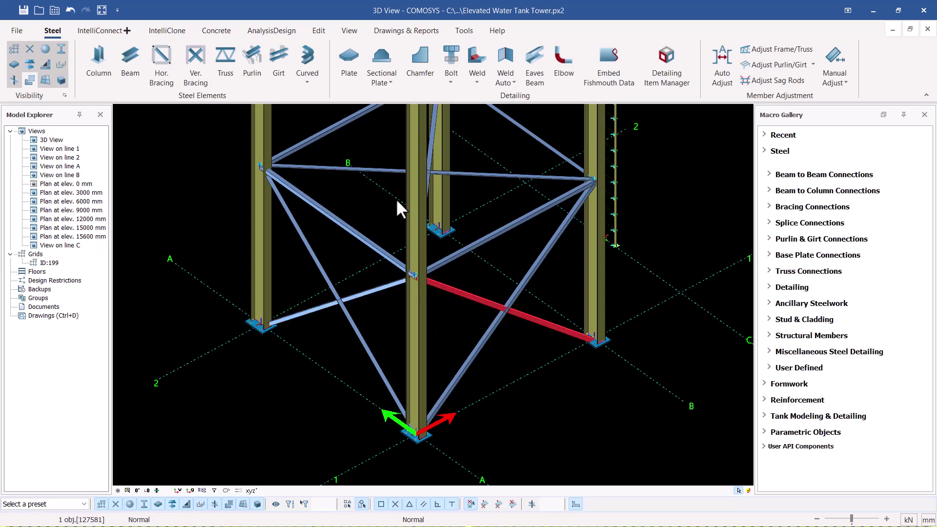
pyautogui.moveTo(347, 292); pyautogui.dragTo(346, 322)
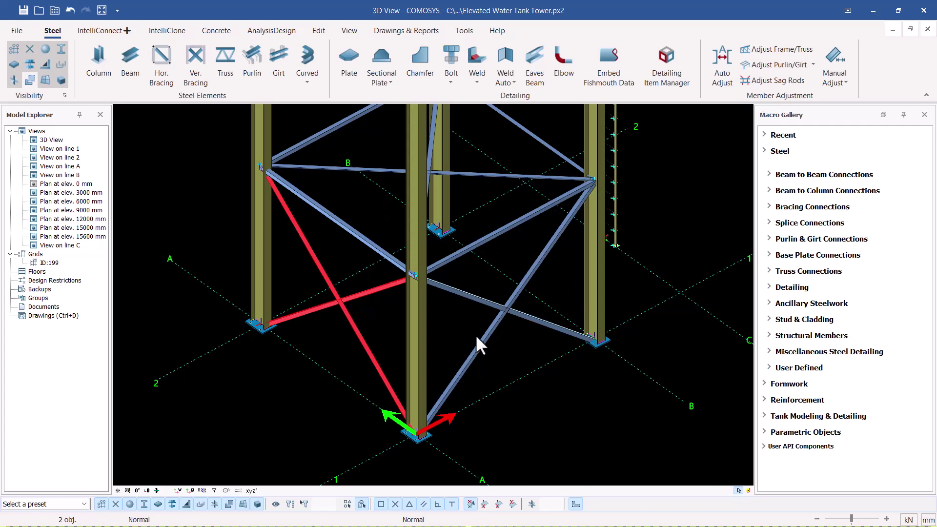
pyautogui.scroll(-5, 419, 283)
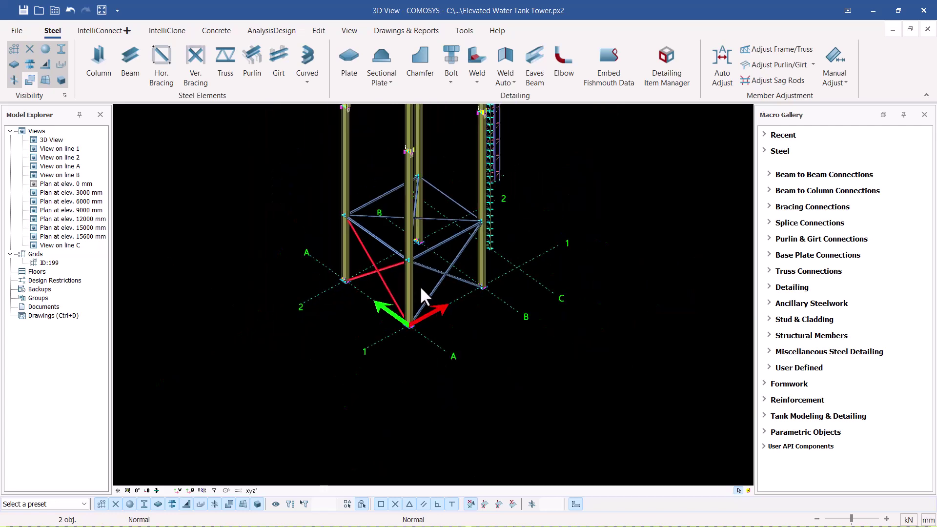
pyautogui.scroll(3, 428, 134)
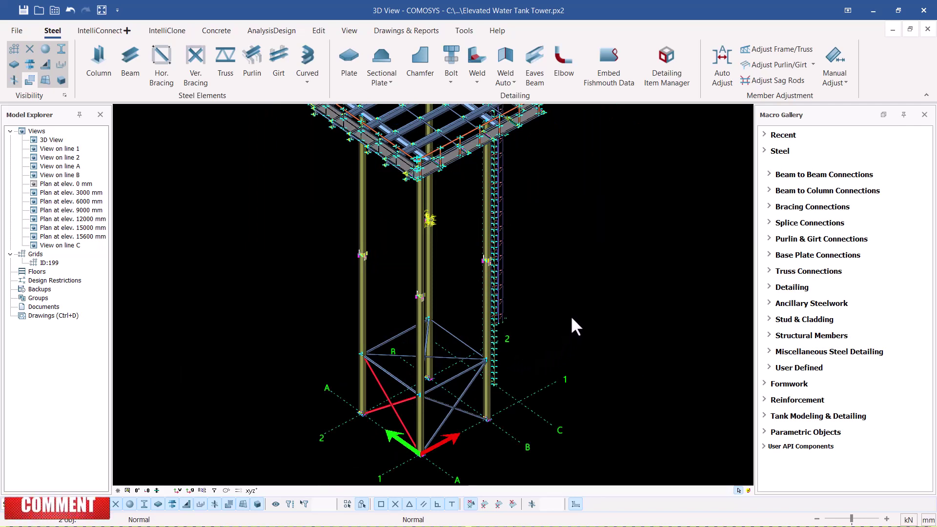
pyautogui.scroll(5, 421, 452)
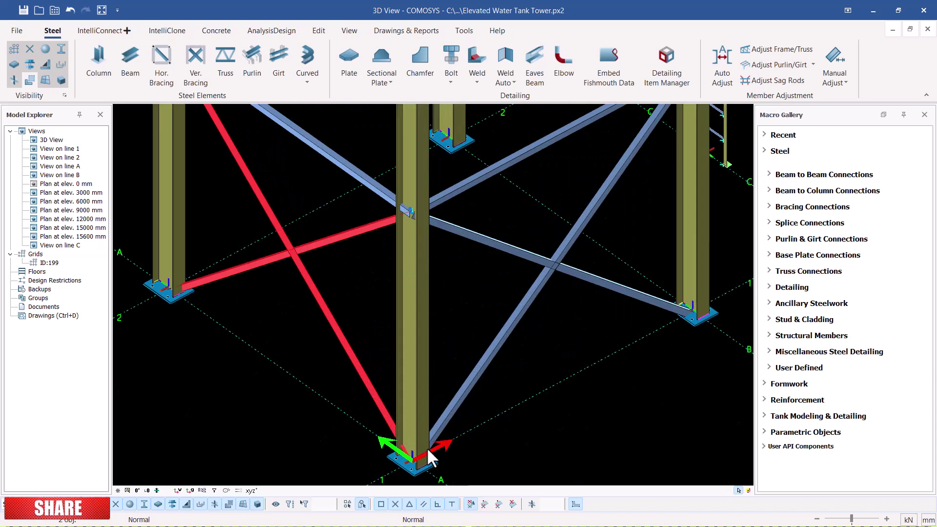
pyautogui.scroll(-2, 435, 426)
pyautogui.scroll(6, 503, 300)
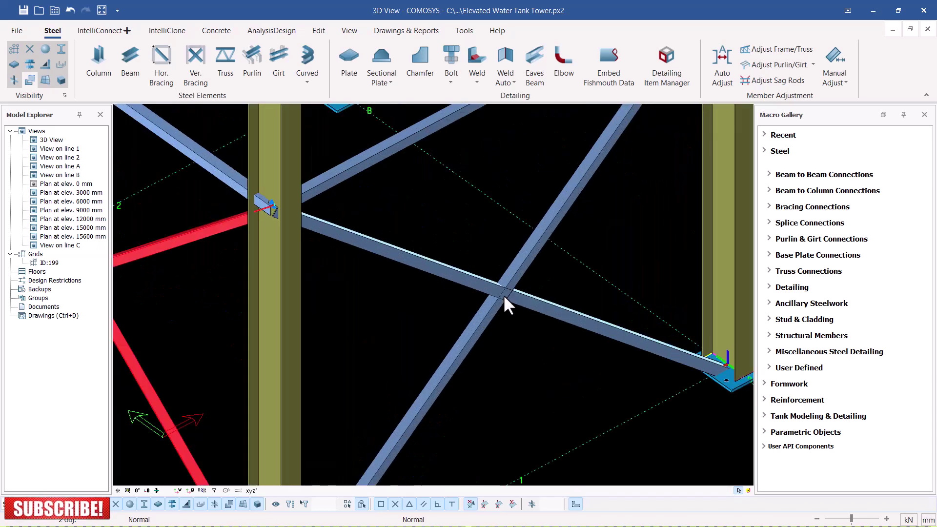
pyautogui.click(480, 289)
pyautogui.click(481, 289)
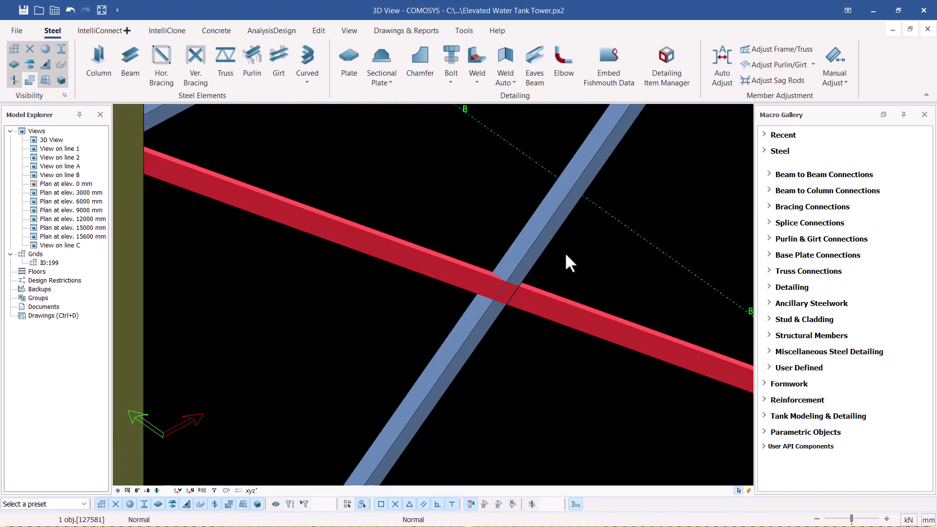
pyautogui.click(567, 261)
pyautogui.click(529, 268)
pyautogui.click(566, 267)
pyautogui.scroll(2, 503, 292)
pyautogui.scroll(1, 501, 289)
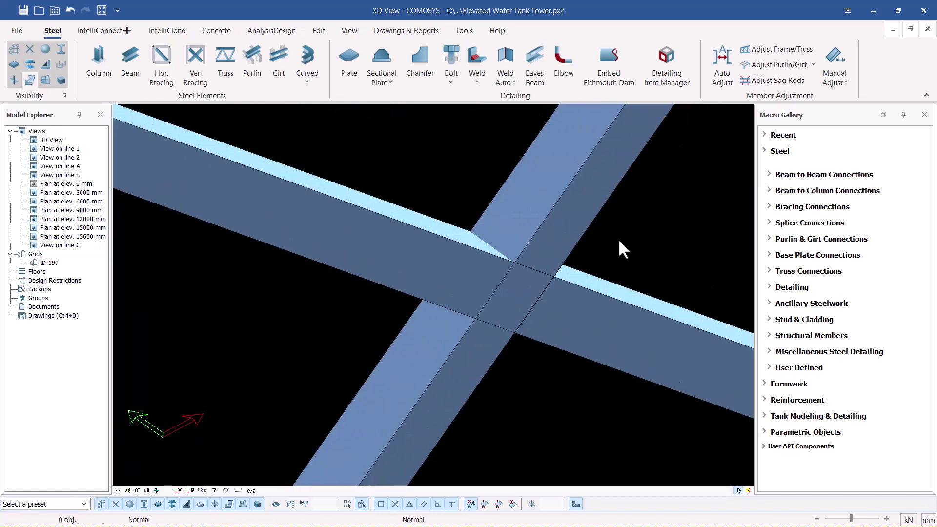
pyautogui.click(528, 292)
pyautogui.doubleClick(517, 291)
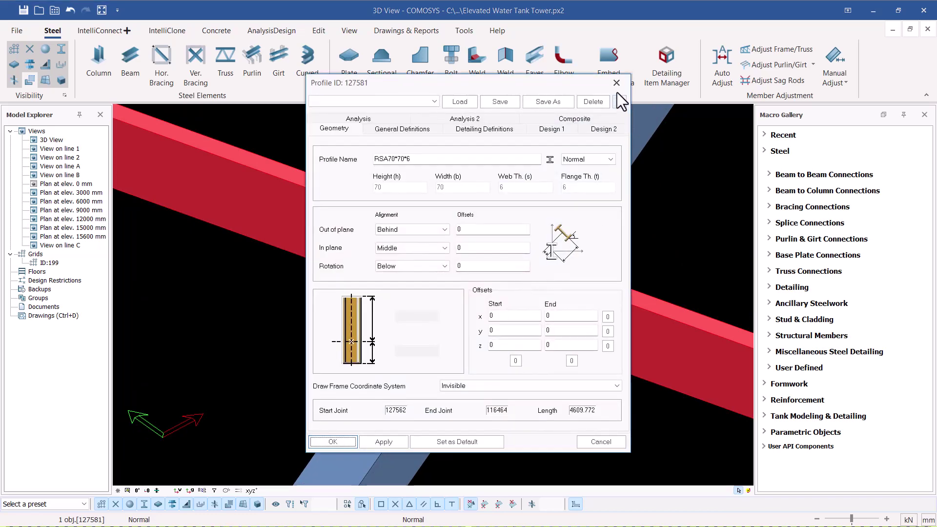
pyautogui.press('Escape')
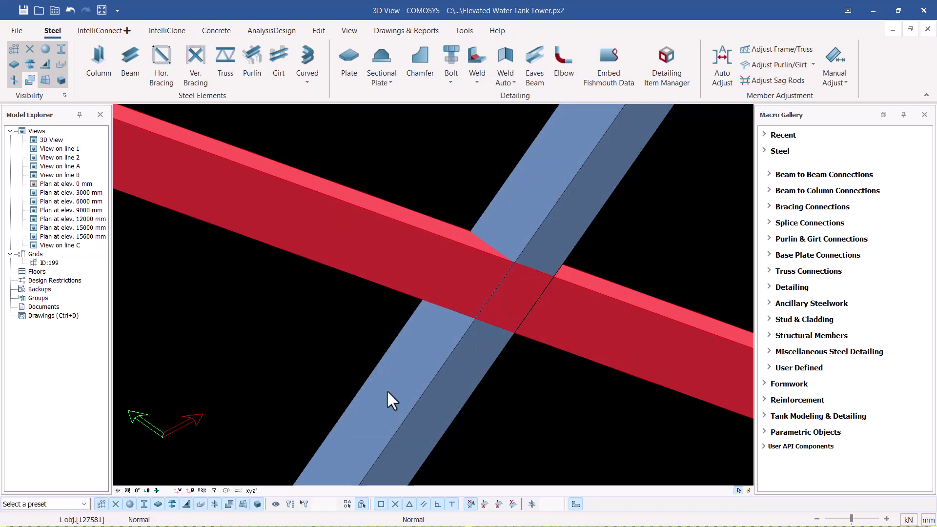
pyautogui.scroll(-5, 438, 286)
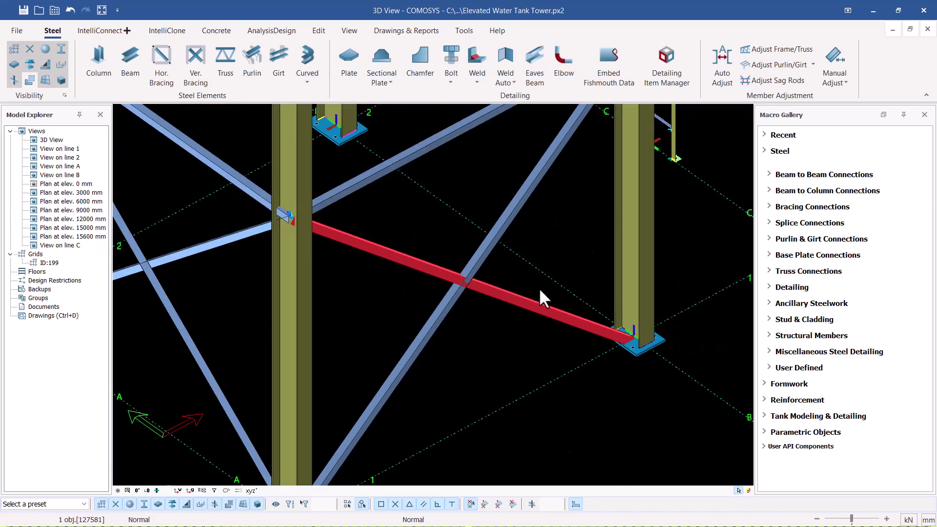
pyautogui.click(566, 251)
pyautogui.scroll(-5, 494, 272)
pyautogui.click(566, 315)
pyautogui.click(408, 377)
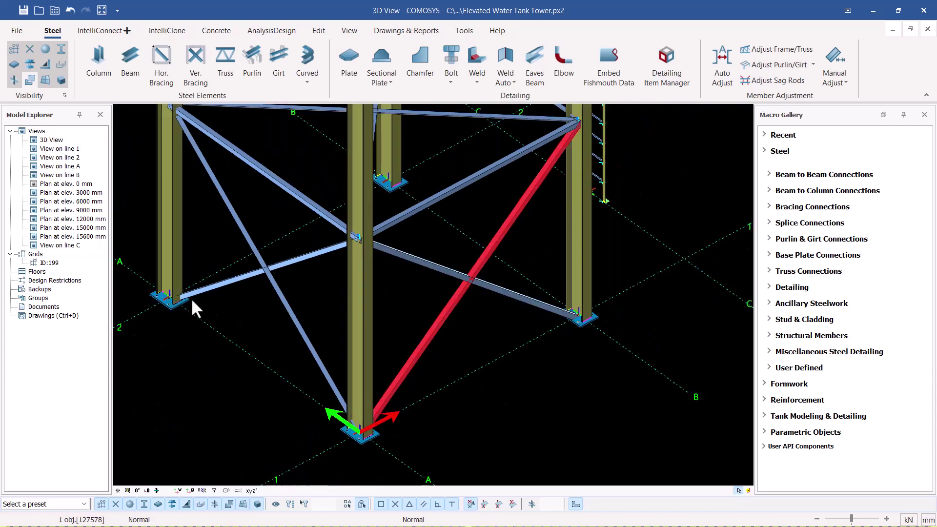